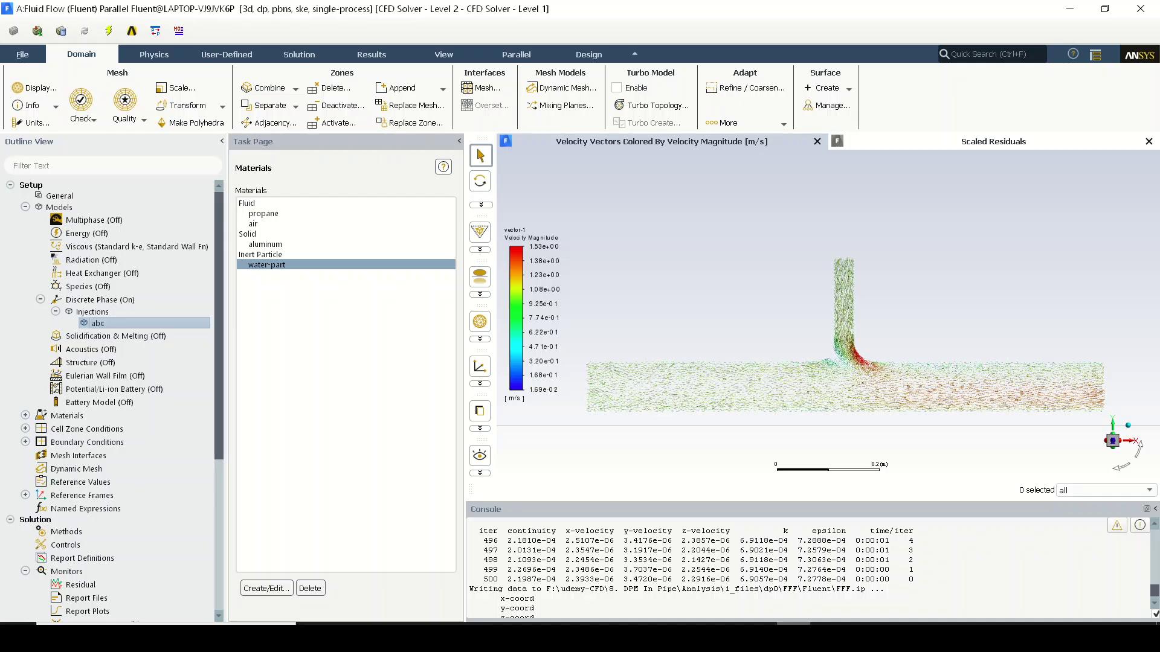
Step: Set injection abc's Release From Surfaces to inlet-y and confirm
{"action": "double_click", "coordinate": [125, 324]}
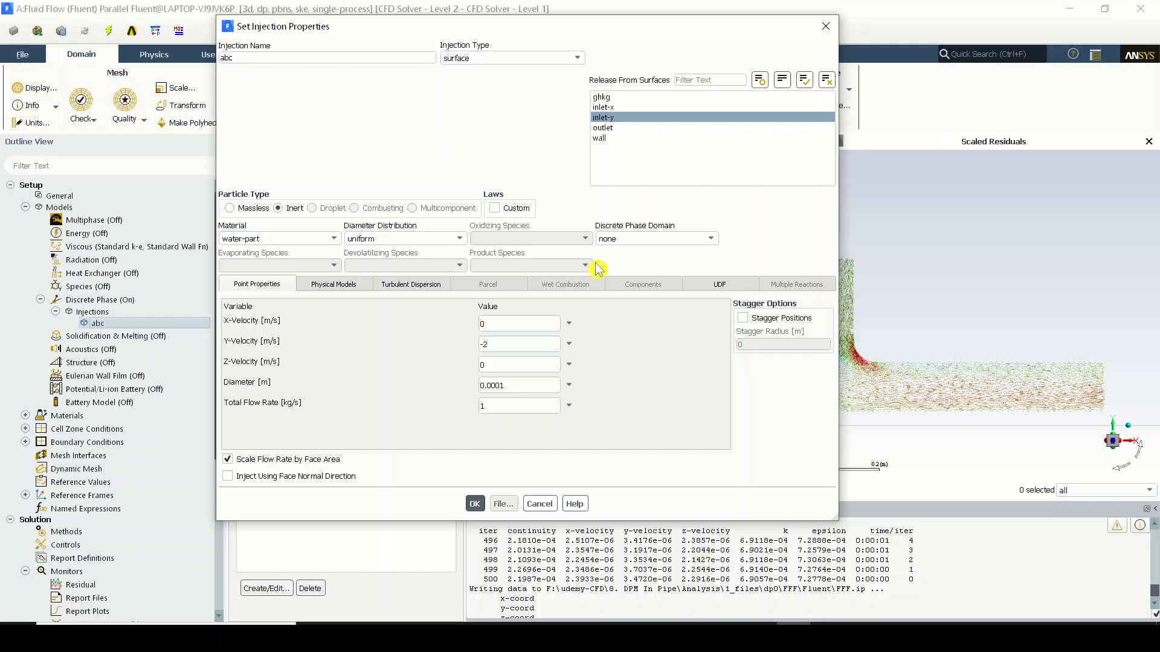
{"action": "left_click", "coordinate": [634, 121]}
{"action": "left_click", "coordinate": [482, 506]}
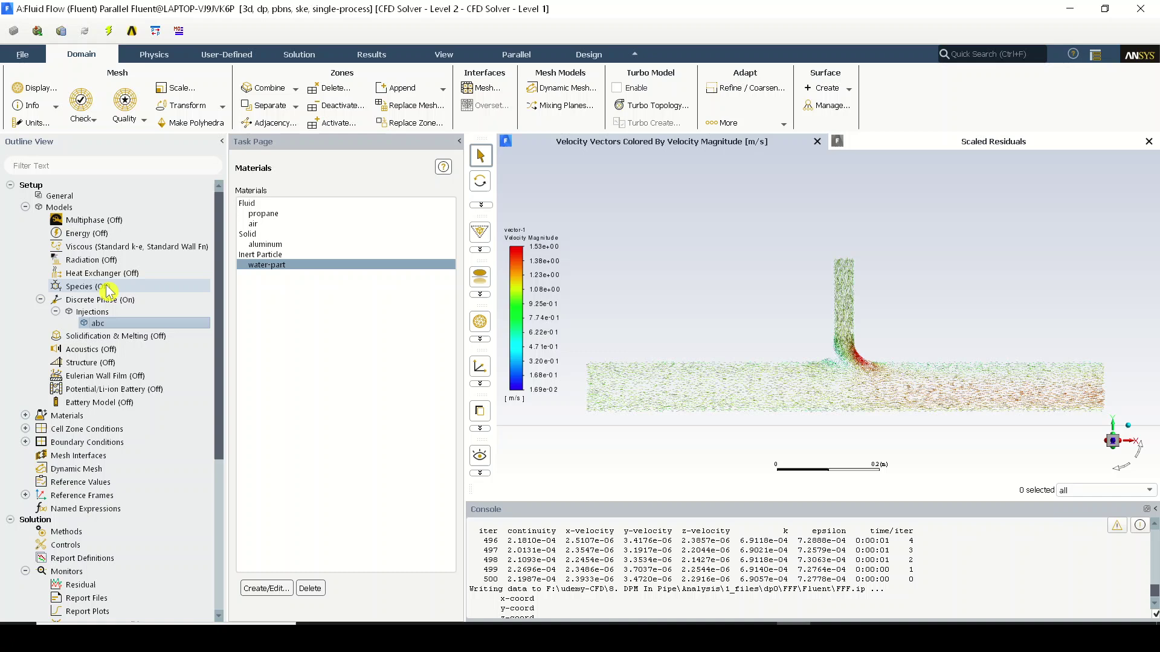
{"action": "scroll", "coordinate": [107, 291], "scroll_direction": "down", "scroll_amount": 6}
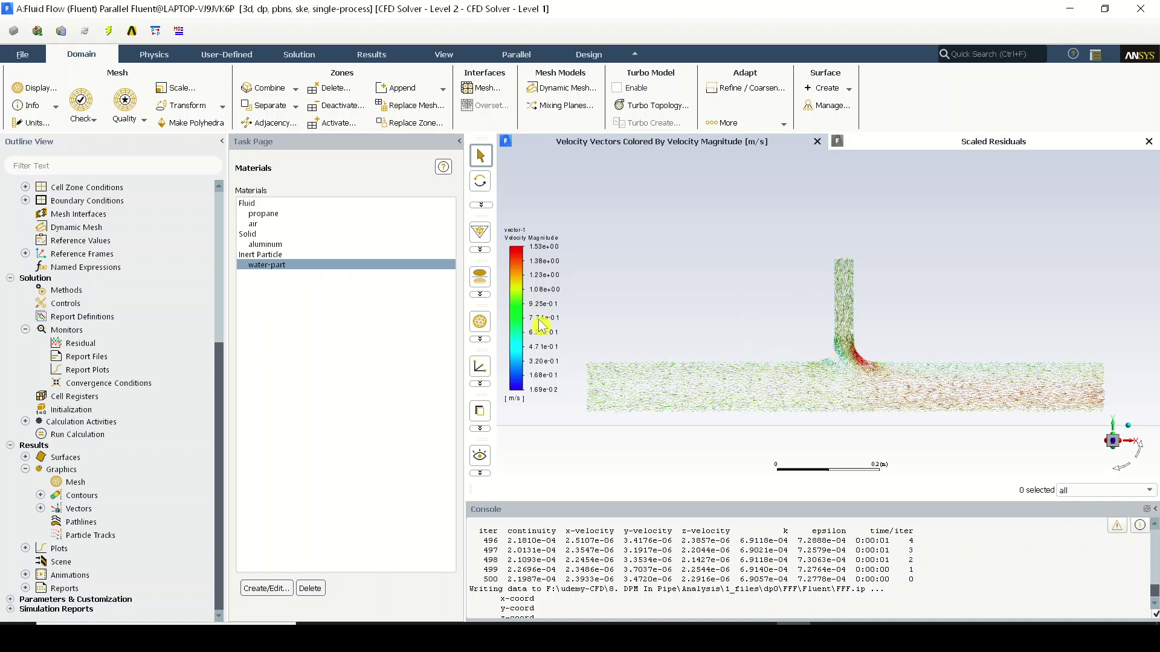
{"action": "scroll", "coordinate": [116, 284], "scroll_direction": "up", "scroll_amount": 4}
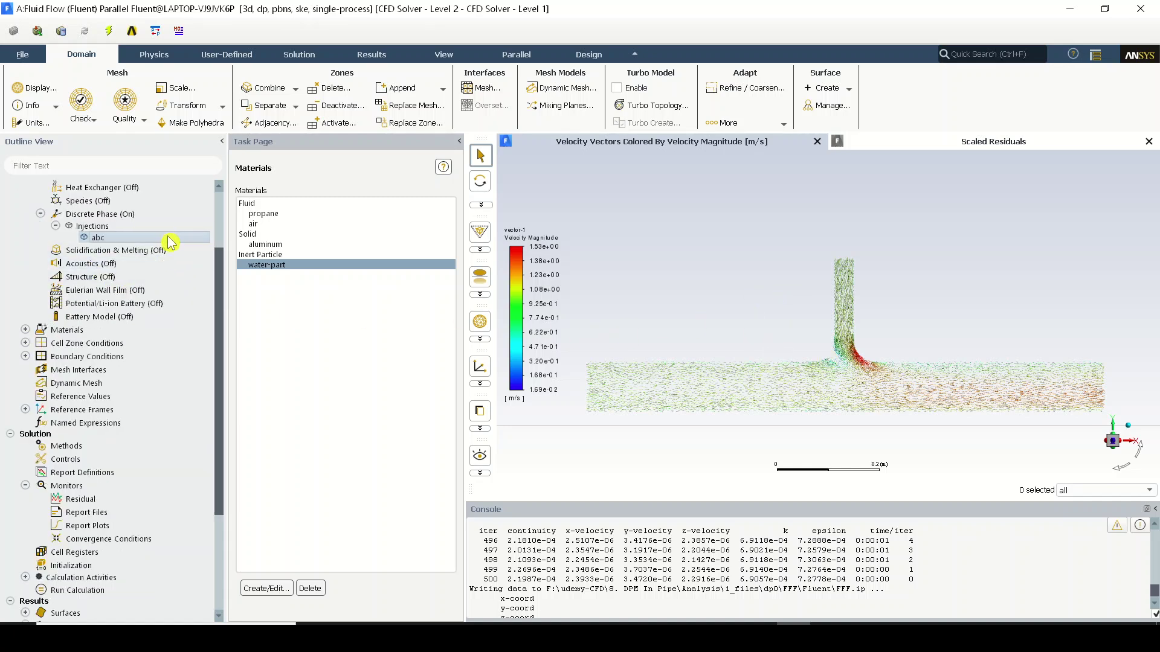
{"action": "double_click", "coordinate": [169, 238]}
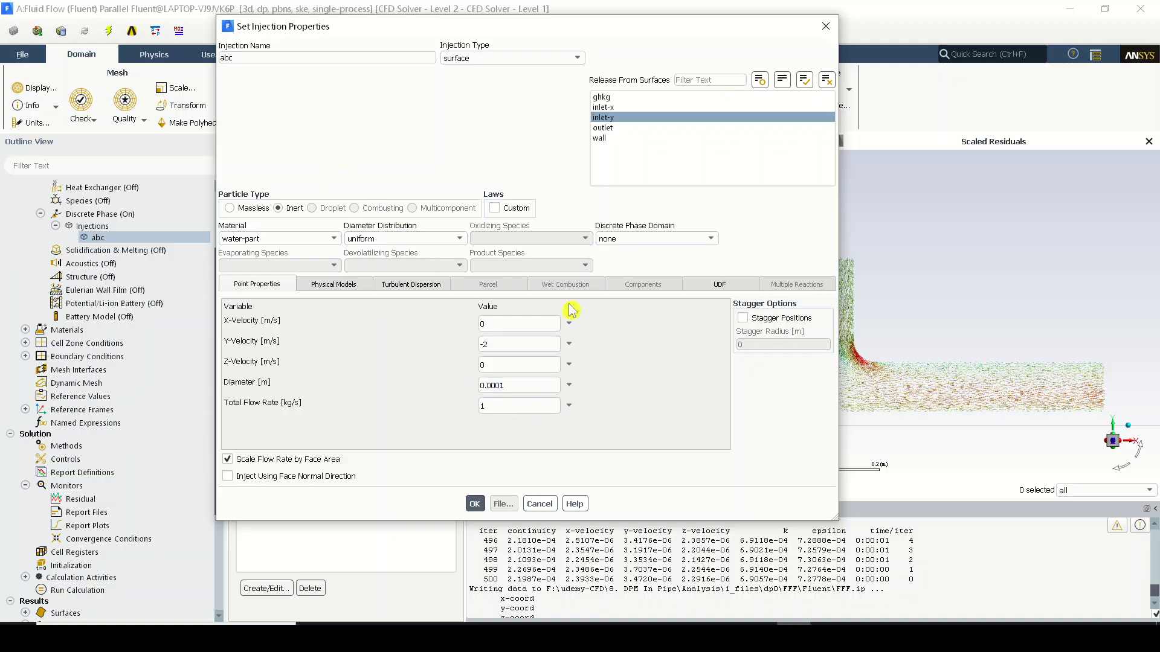
{"action": "left_click_drag", "start_coordinate": [741, 27], "coordinate": [622, 48]}
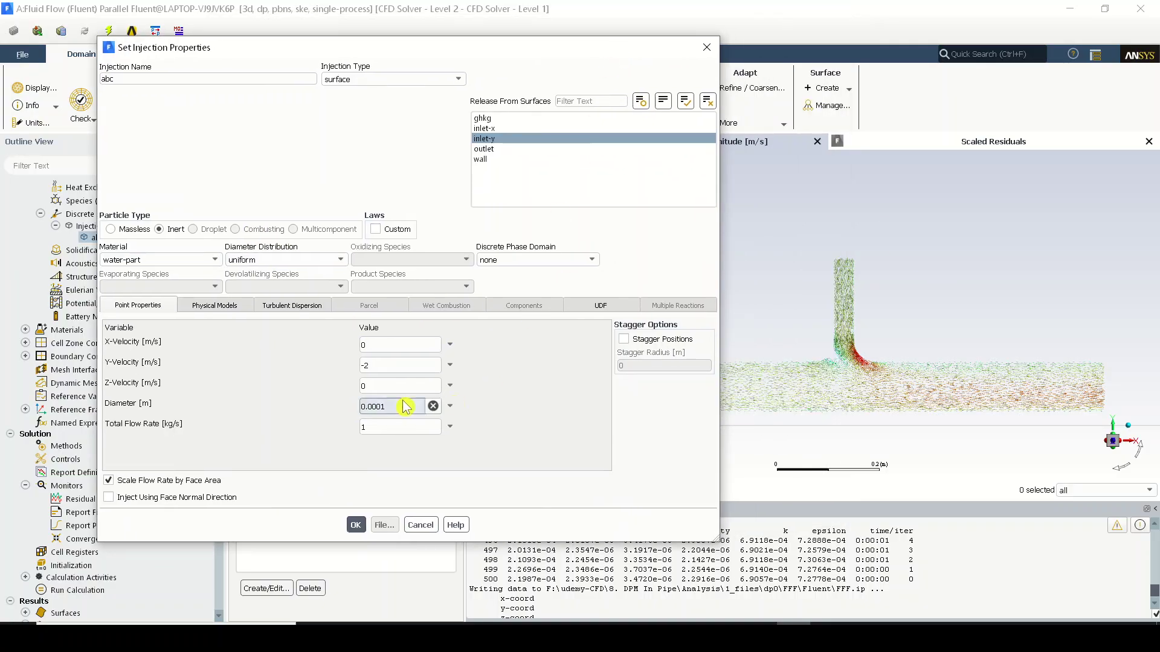
{"action": "left_click_drag", "start_coordinate": [394, 411], "coordinate": [317, 419]}
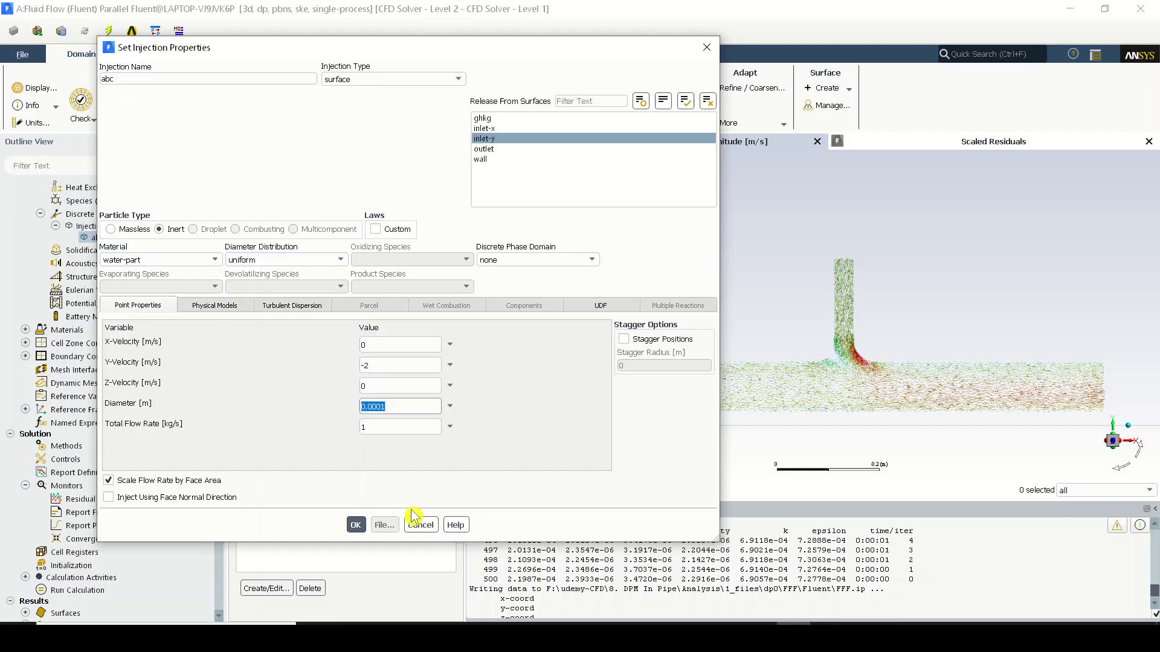
{"action": "left_click", "coordinate": [356, 524]}
{"action": "scroll", "coordinate": [169, 507], "scroll_direction": "down", "scroll_amount": 4}
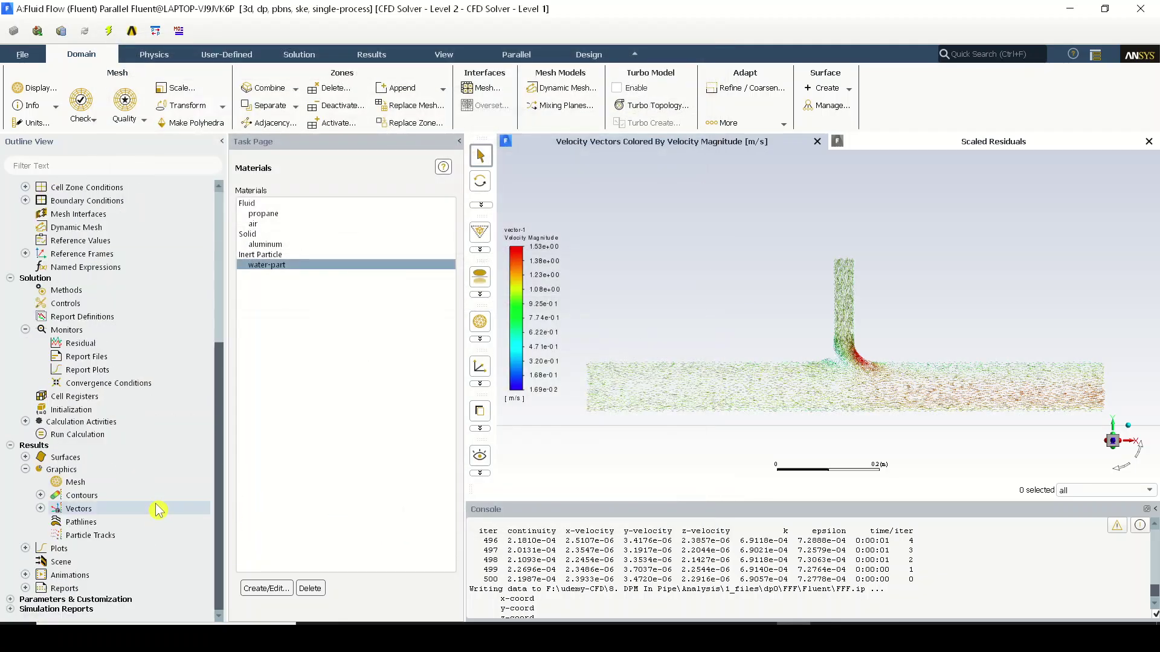
{"action": "double_click", "coordinate": [66, 469]}
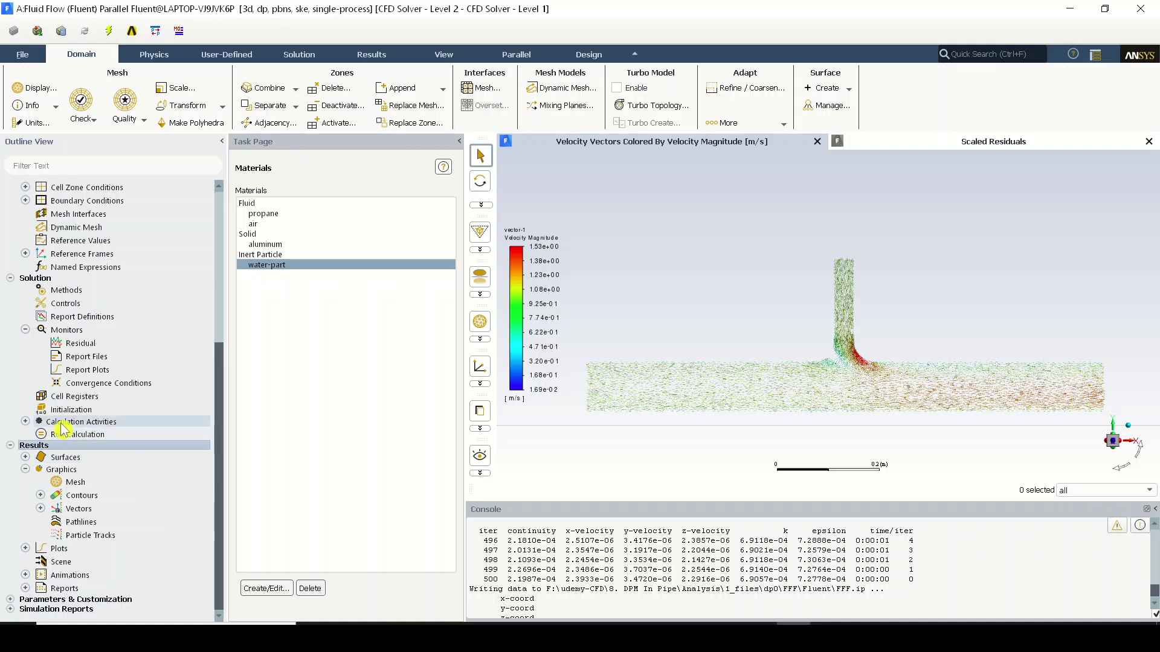
{"action": "left_click", "coordinate": [100, 446]}
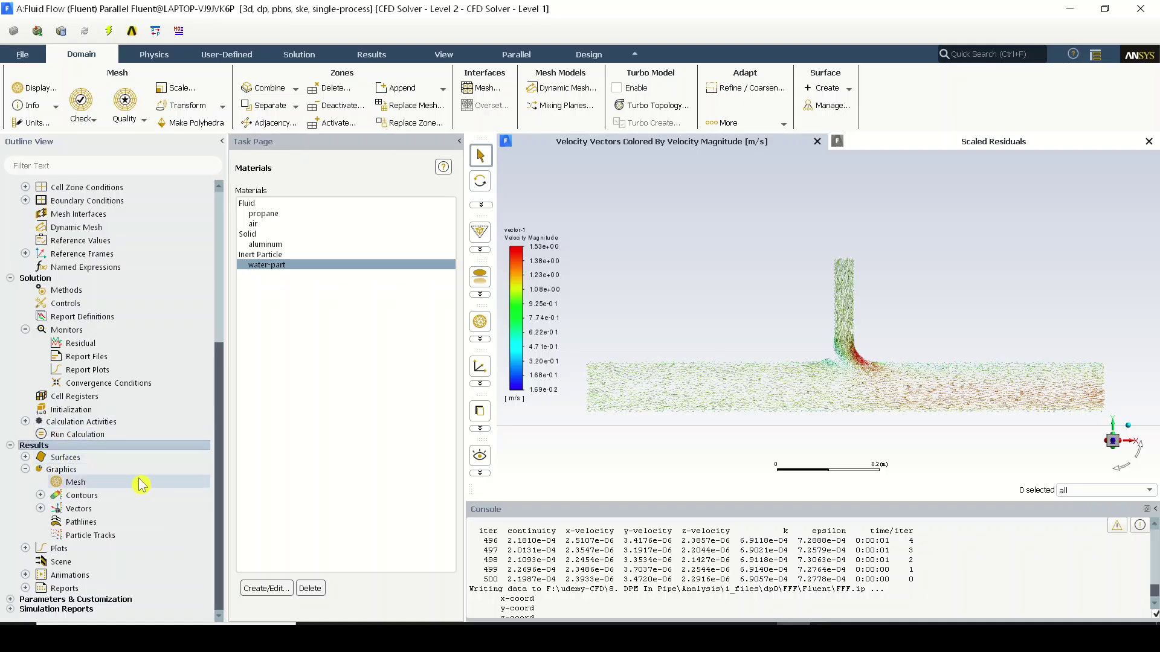
{"action": "left_click", "coordinate": [25, 470]}
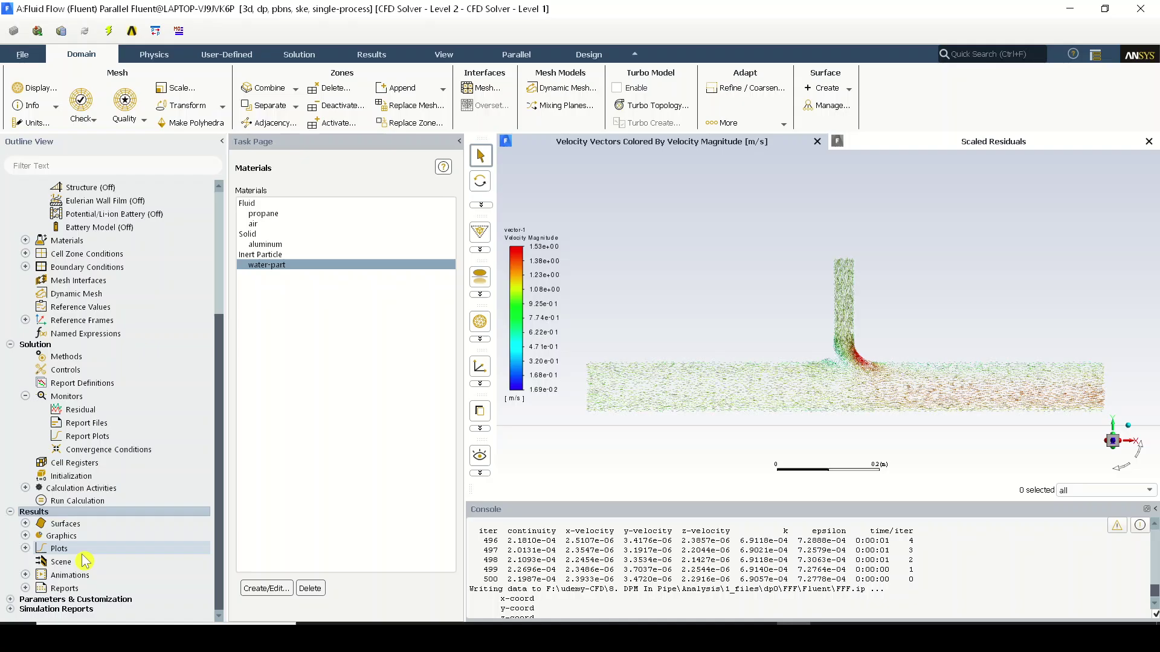
{"action": "left_click", "coordinate": [25, 536]}
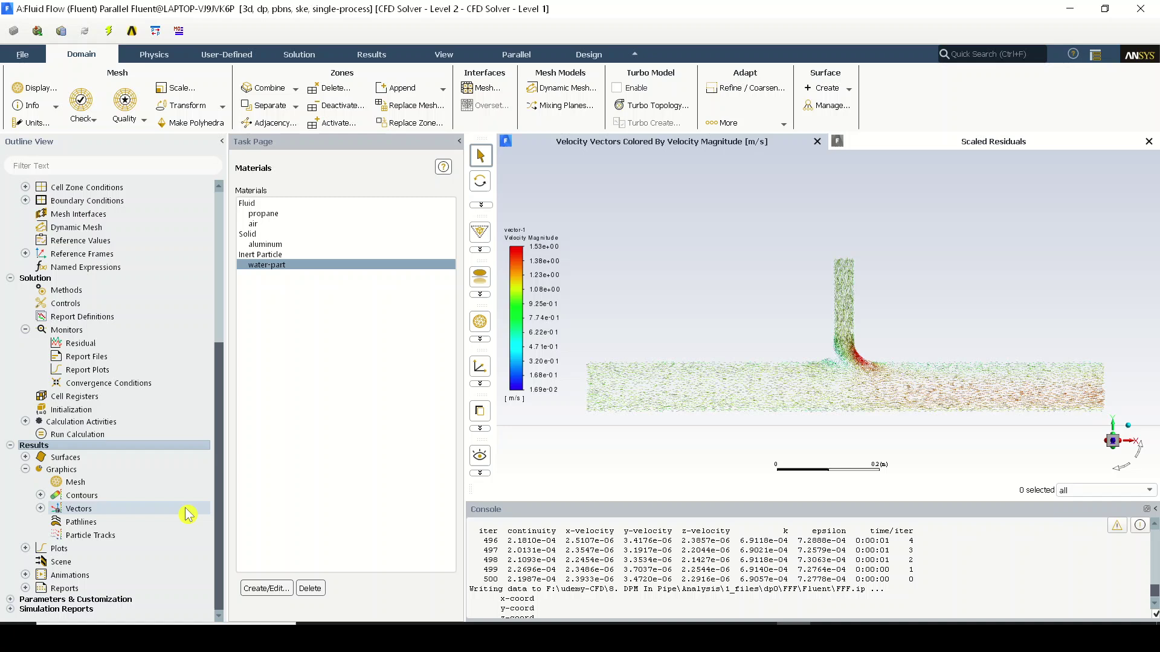
{"action": "left_click", "coordinate": [145, 539]}
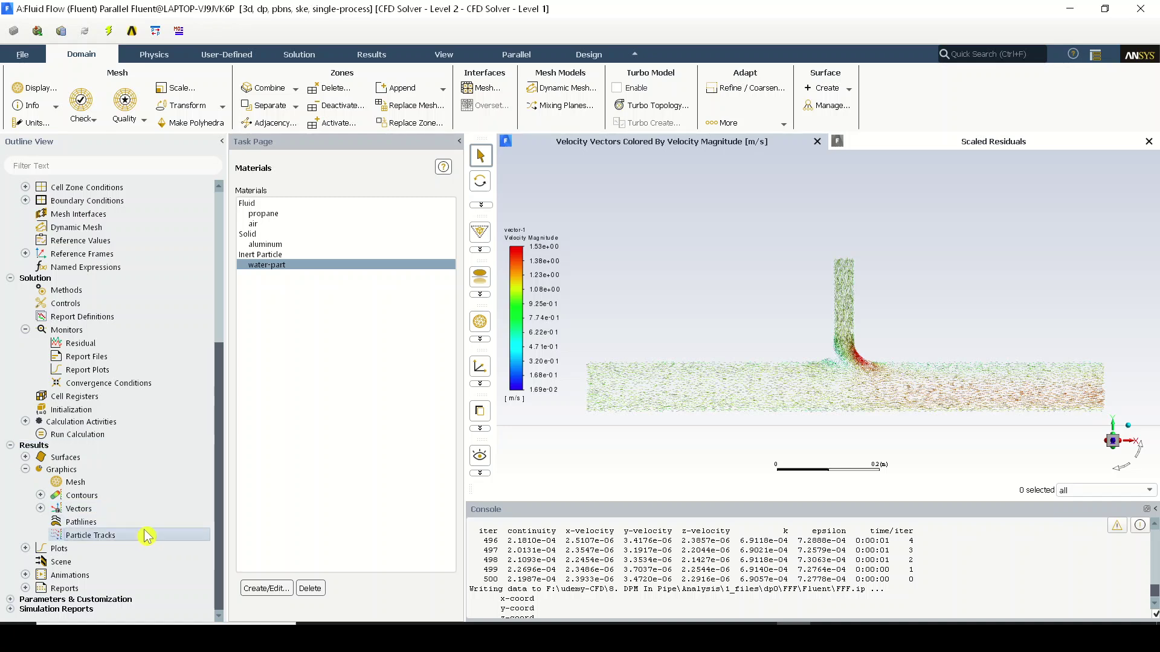
Step: Open the Particle Tracks settings and move the dialog up and left, clear of the plot
{"action": "double_click", "coordinate": [146, 535]}
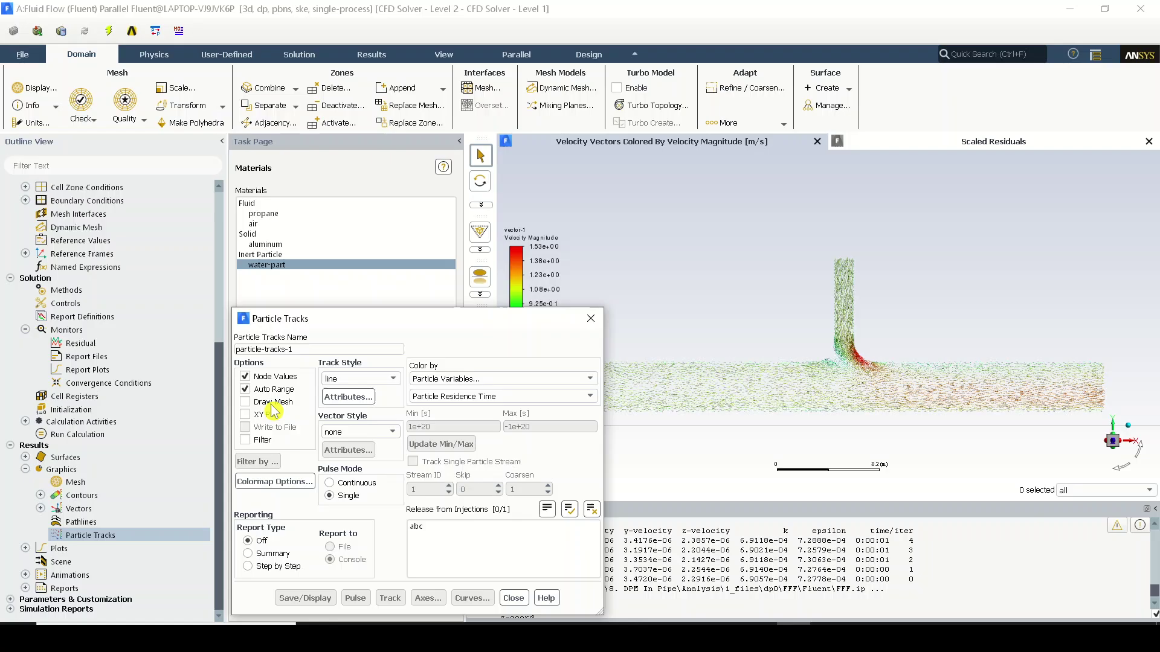
{"action": "left_click_drag", "start_coordinate": [355, 324], "coordinate": [345, 225]}
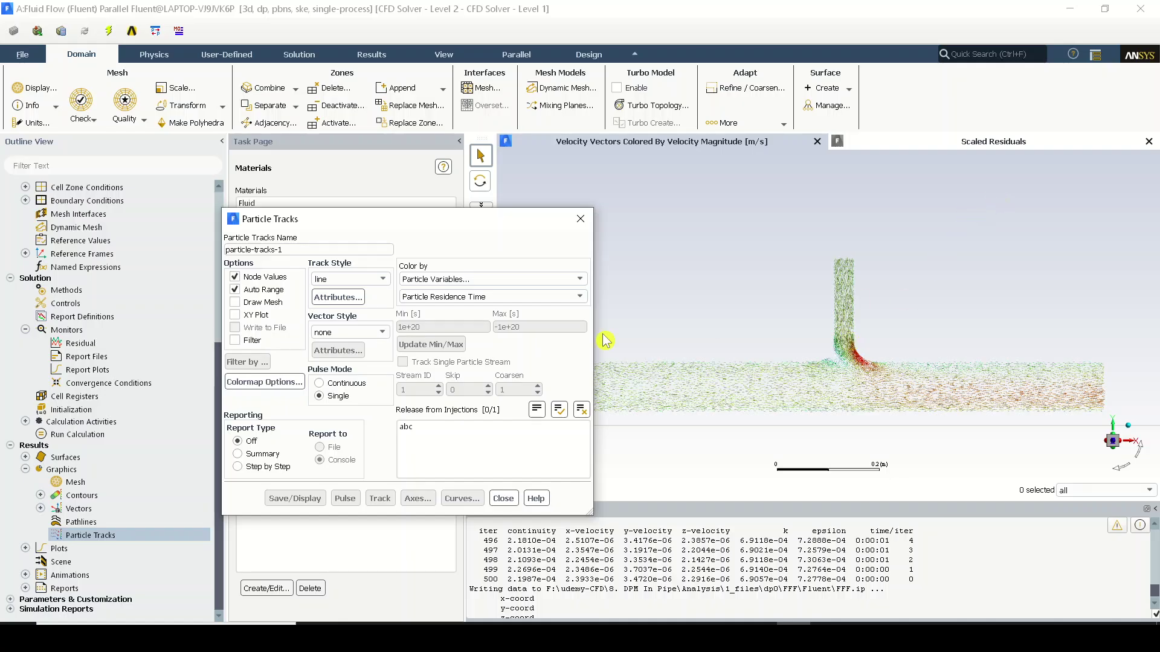
{"action": "left_click_drag", "start_coordinate": [492, 220], "coordinate": [360, 234]}
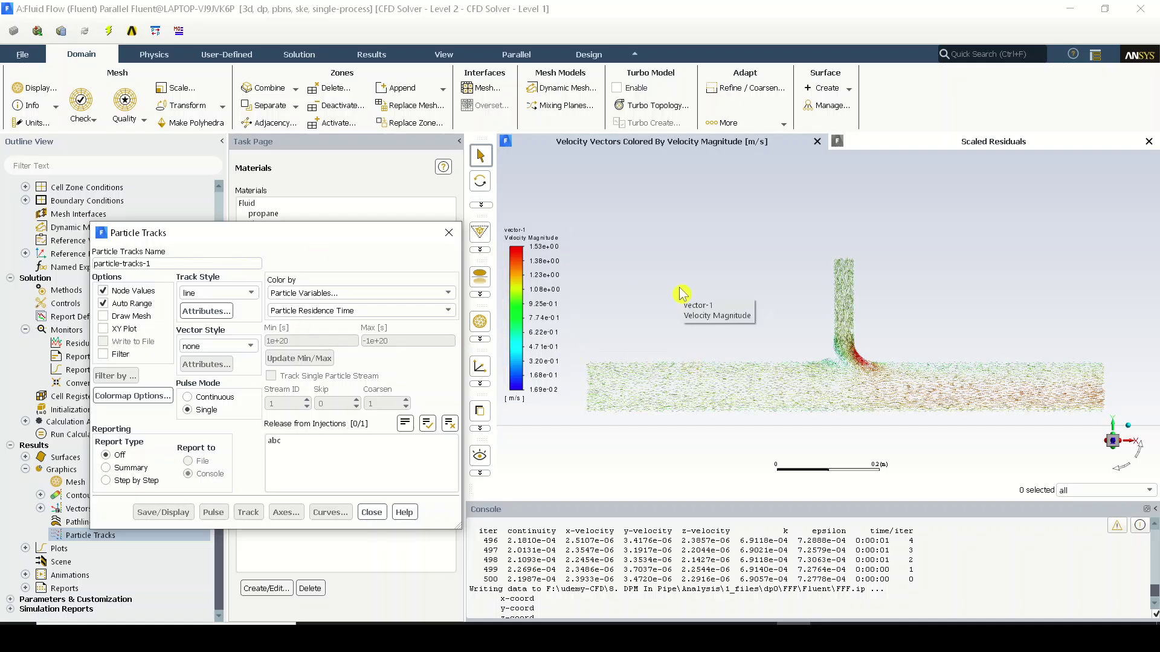
Step: Draw the mesh as all edges, no faces, on inlet-x, inlet-y, outlet and wall
{"action": "left_click", "coordinate": [149, 318]}
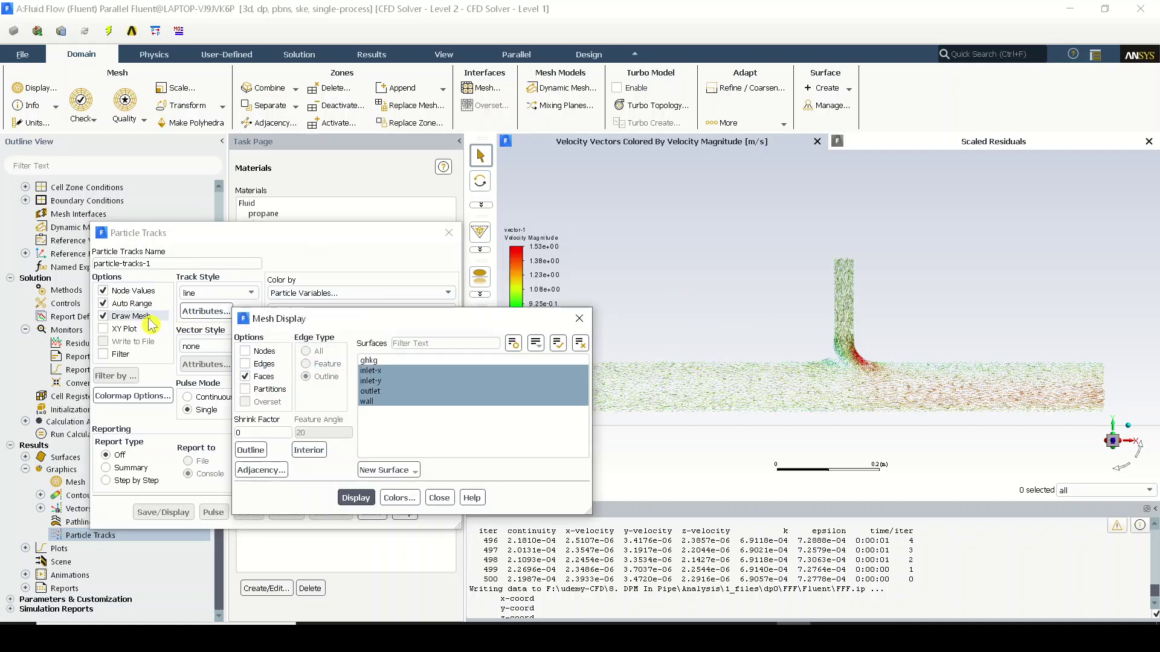
{"action": "left_click_drag", "start_coordinate": [398, 327], "coordinate": [397, 238]}
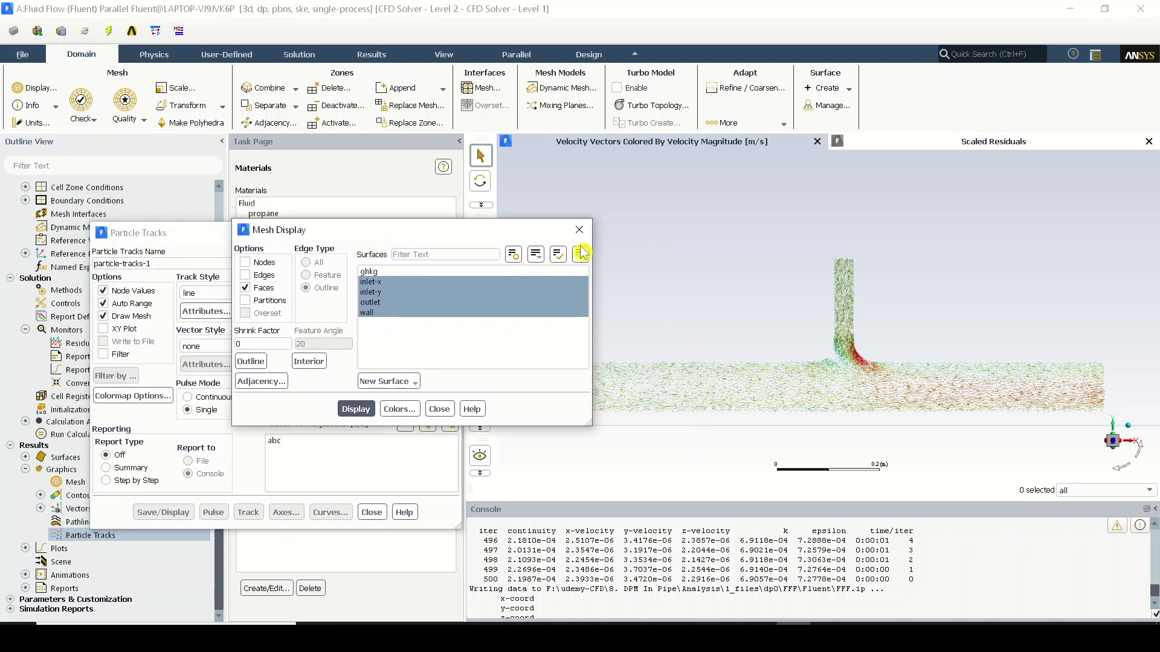
{"action": "left_click", "coordinate": [262, 288]}
{"action": "left_click", "coordinate": [245, 275]}
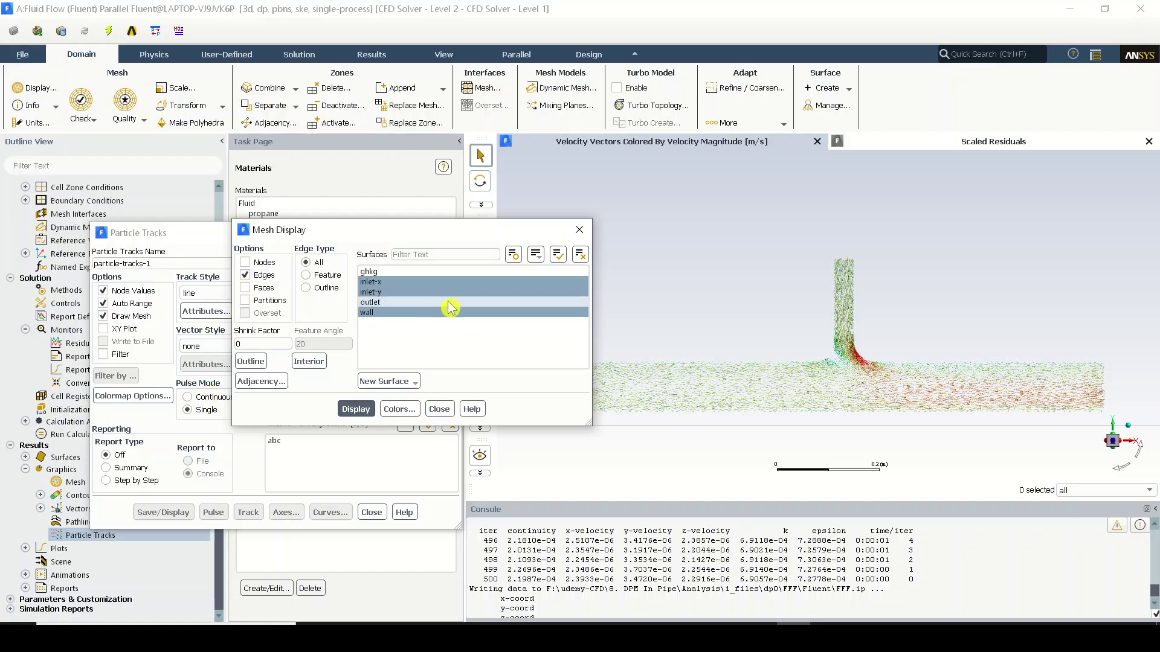
{"action": "left_click", "coordinate": [445, 283]}
{"action": "left_click", "coordinate": [445, 283]}
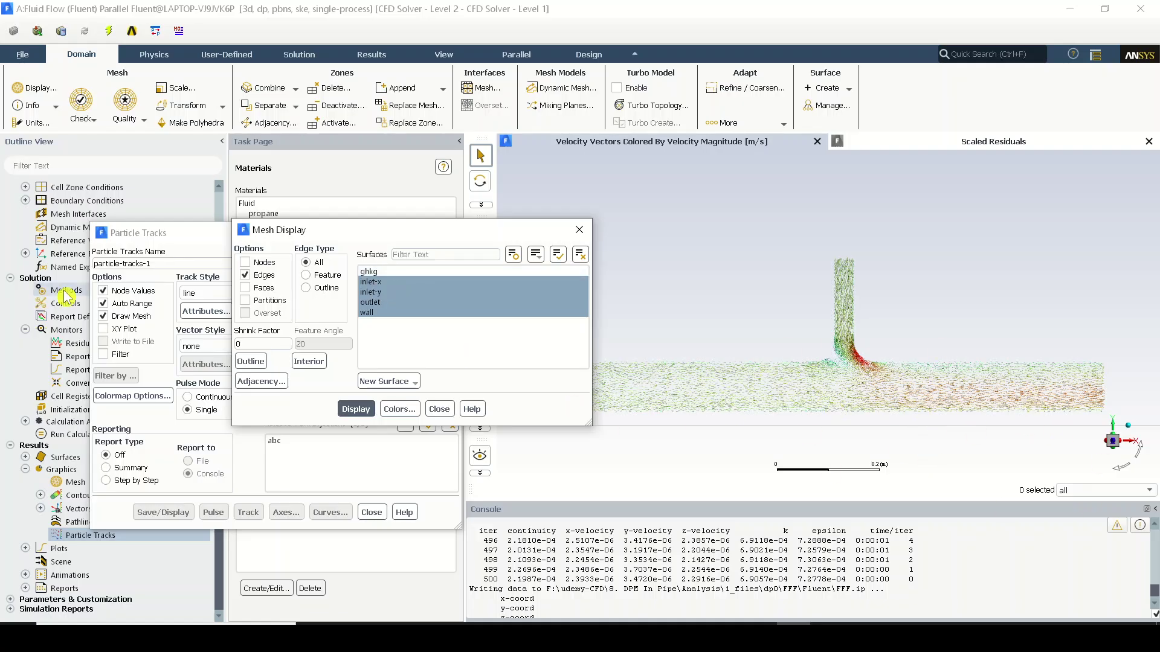
{"action": "left_click", "coordinate": [347, 409]}
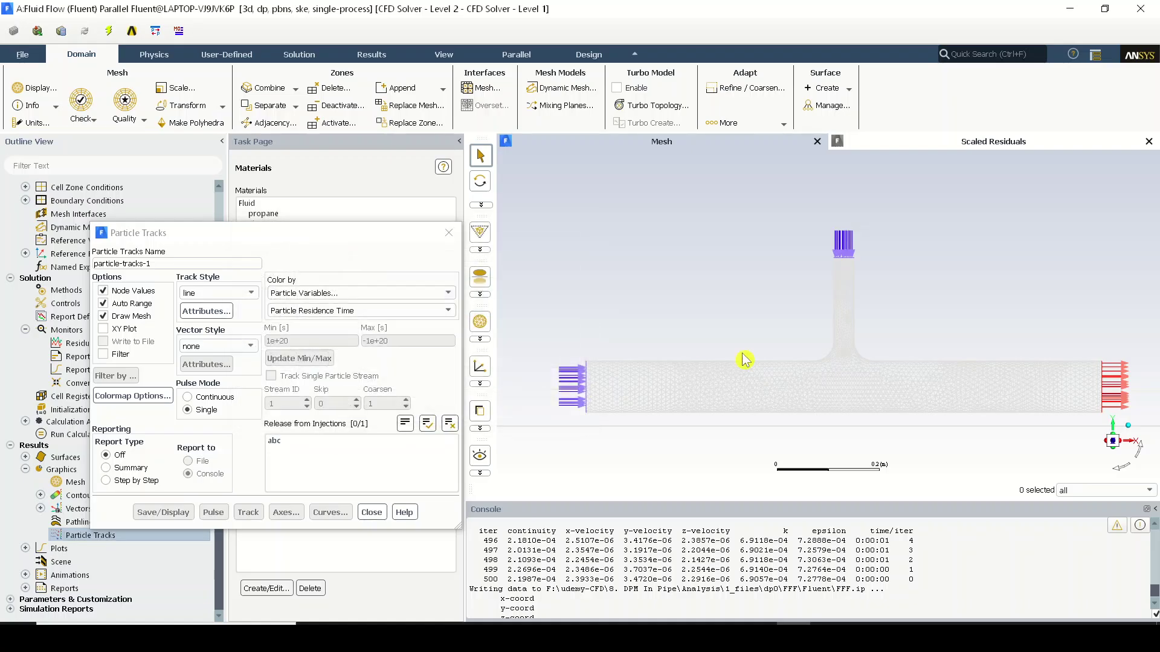
Step: Orbit to an oblique 3-D view, preview the mesh with faces, then redraw it edges-only
{"action": "left_click_drag", "start_coordinate": [946, 325], "coordinate": [888, 340]}
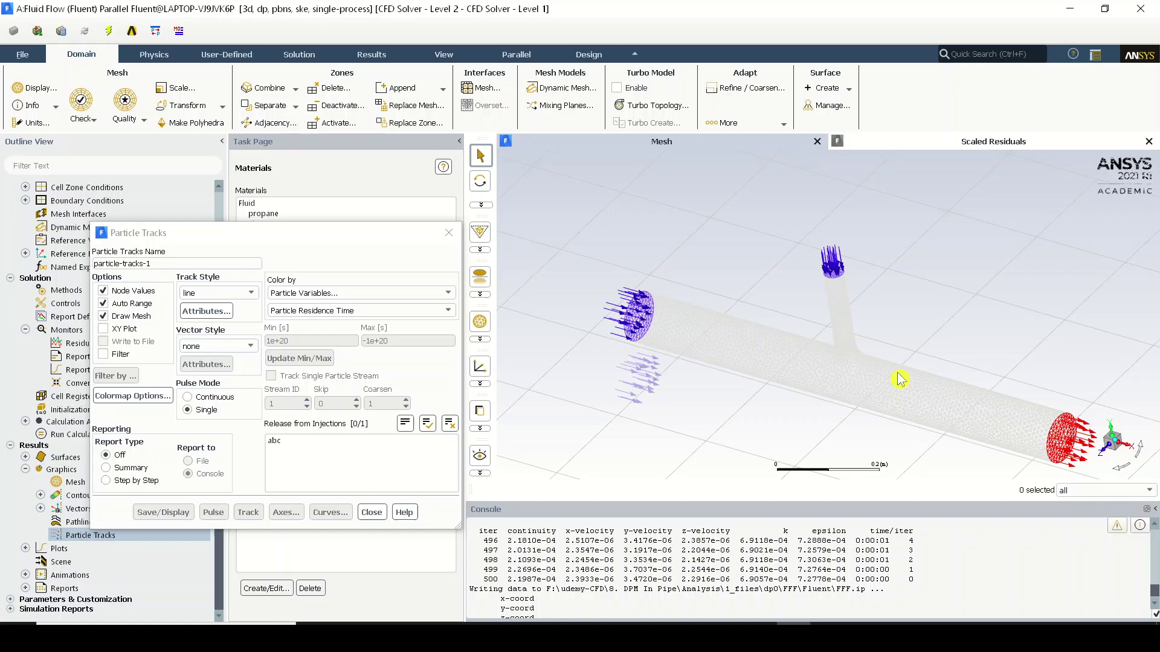
{"action": "double_click", "coordinate": [148, 317]}
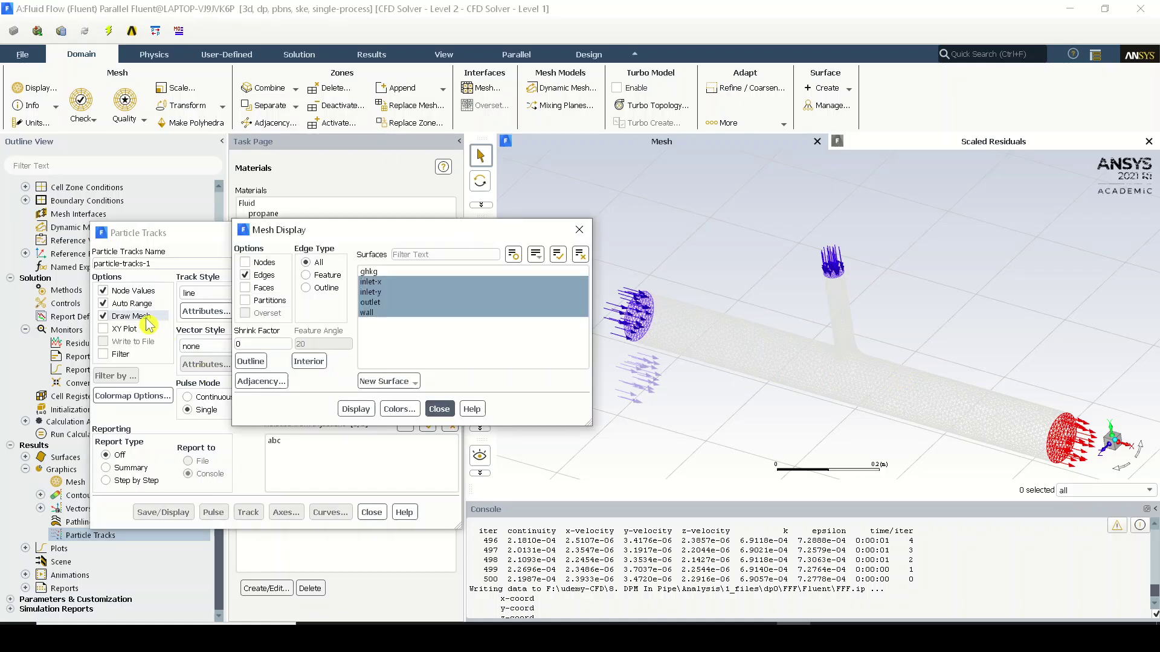
{"action": "left_click", "coordinate": [263, 288]}
{"action": "left_click", "coordinate": [355, 411]}
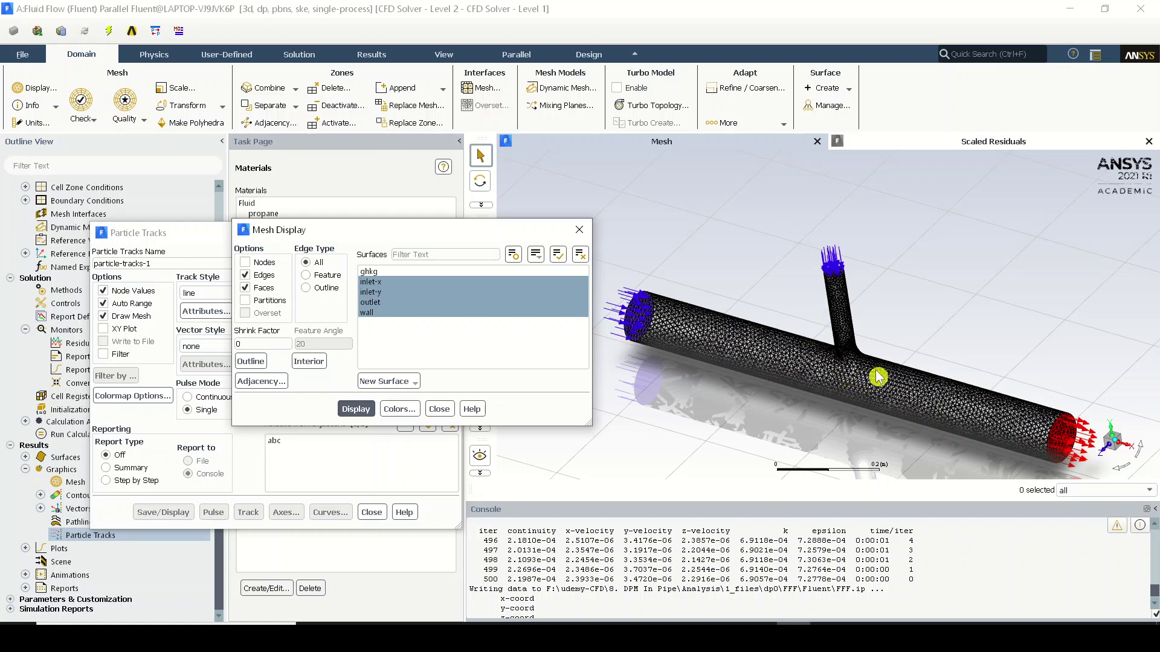
{"action": "left_click", "coordinate": [245, 287]}
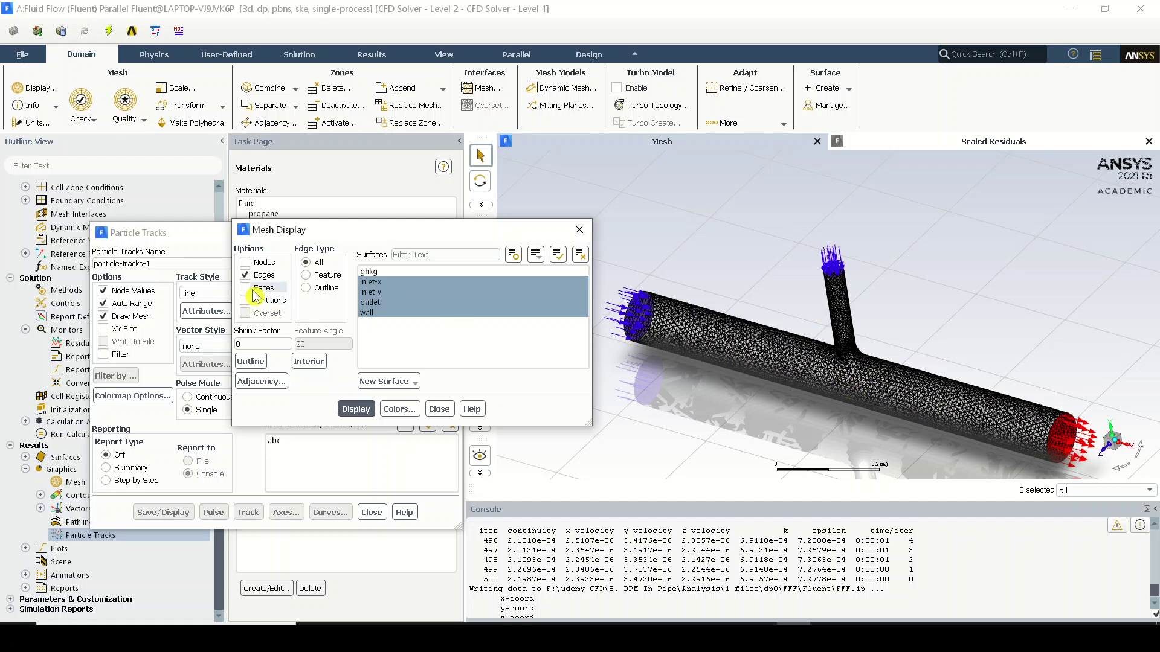
{"action": "left_click", "coordinate": [350, 410]}
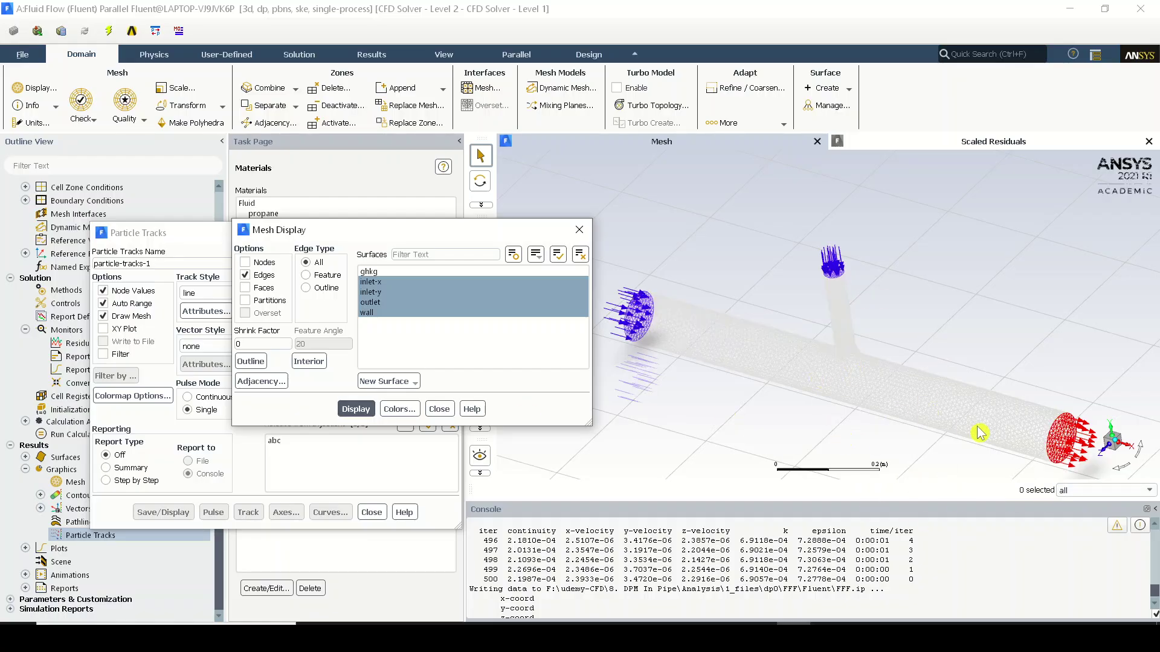
Step: Close Mesh Display and colour the particle tracks by Particle Variables > Particle Diameter
{"action": "left_click", "coordinate": [450, 410]}
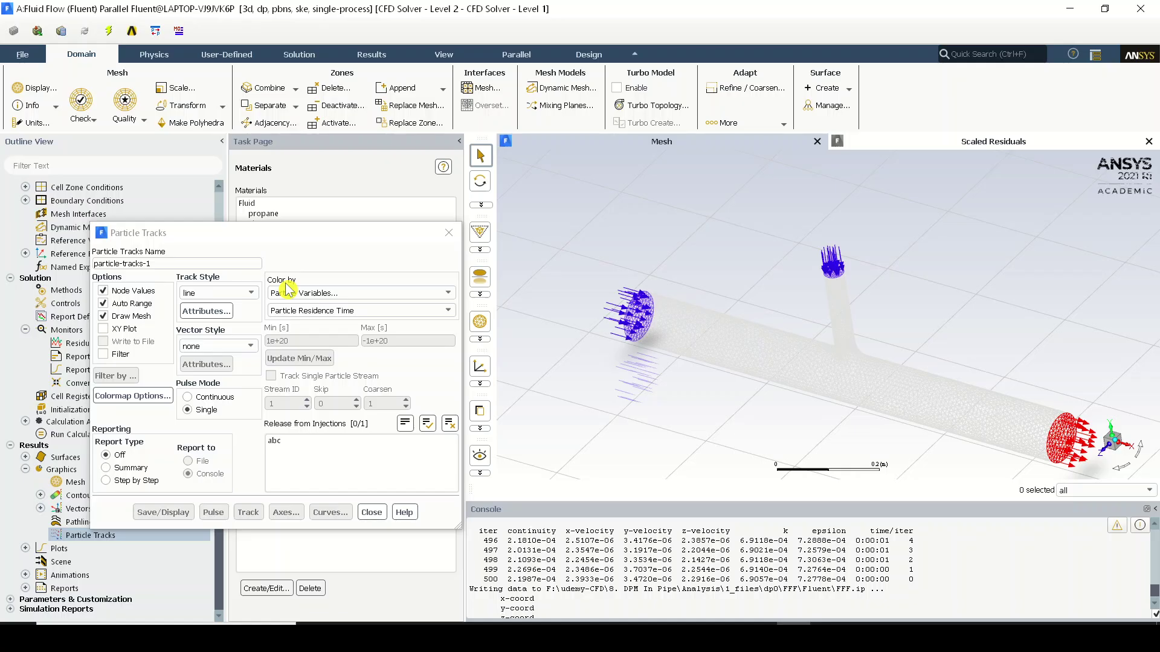
{"action": "left_click", "coordinate": [446, 310]}
{"action": "left_click", "coordinate": [447, 294]}
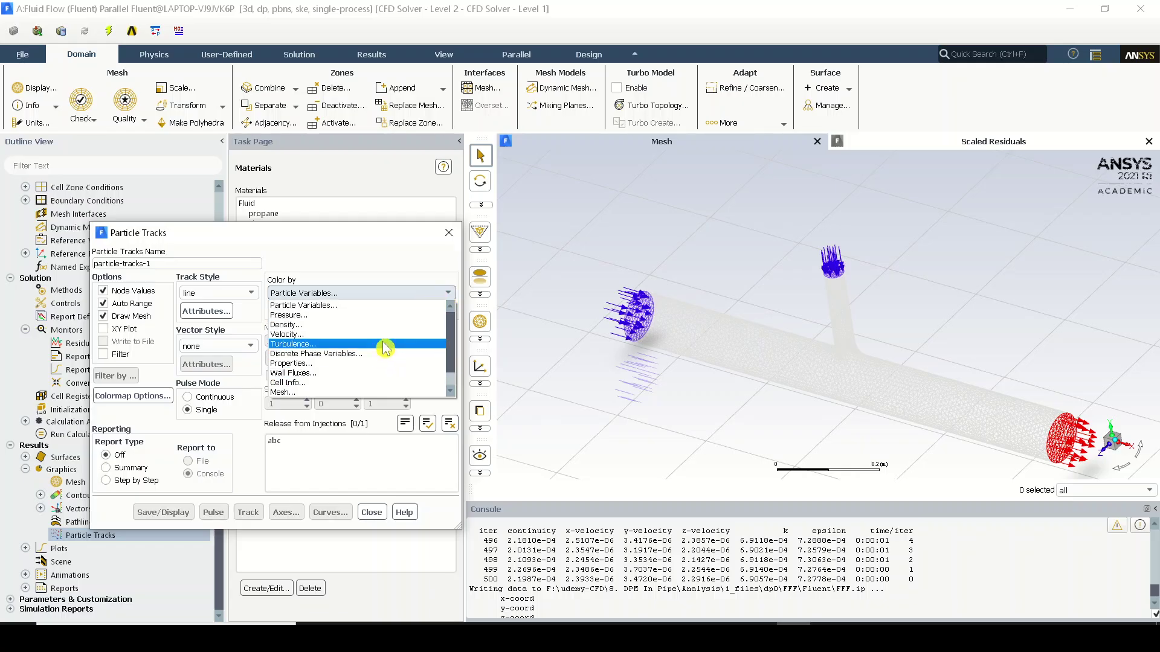
{"action": "left_click", "coordinate": [399, 310]}
{"action": "left_click", "coordinate": [453, 310]}
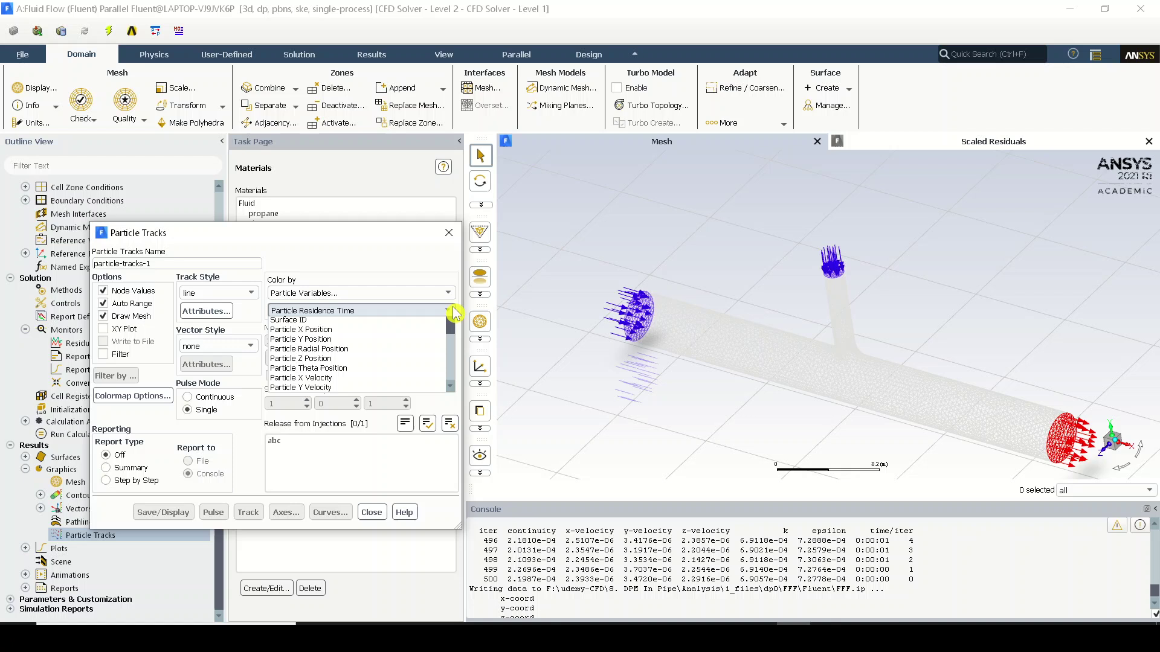
{"action": "scroll", "coordinate": [453, 362], "scroll_direction": "down", "scroll_amount": 1}
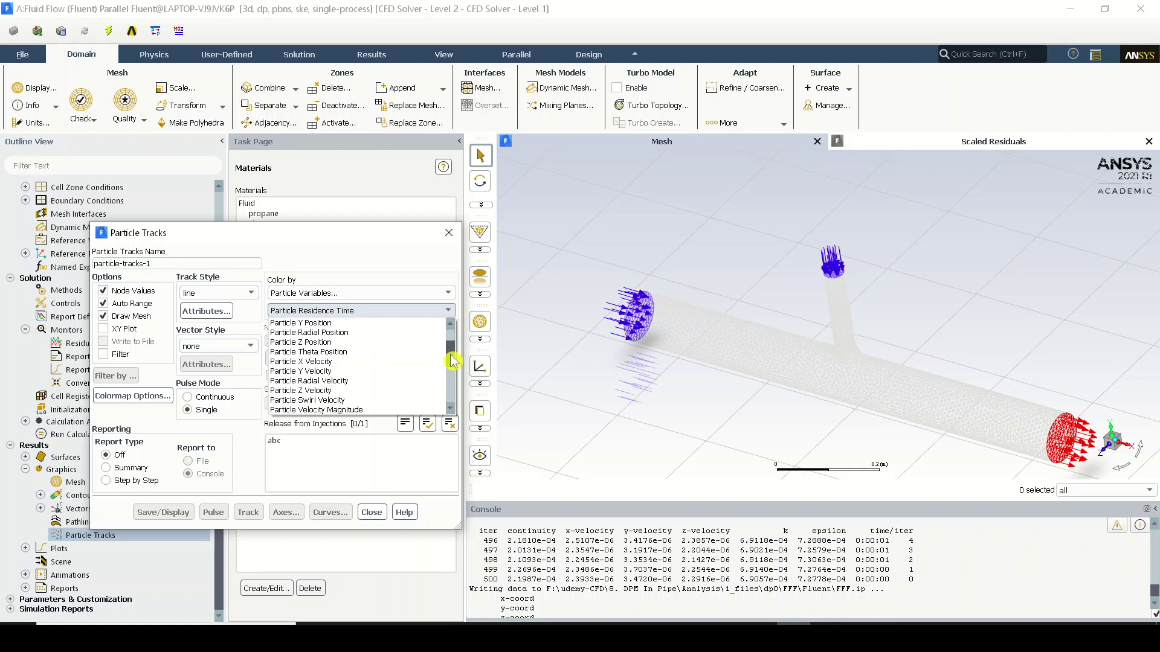
{"action": "scroll", "coordinate": [450, 362], "scroll_direction": "down", "scroll_amount": 3}
{"action": "left_click", "coordinate": [378, 378]}
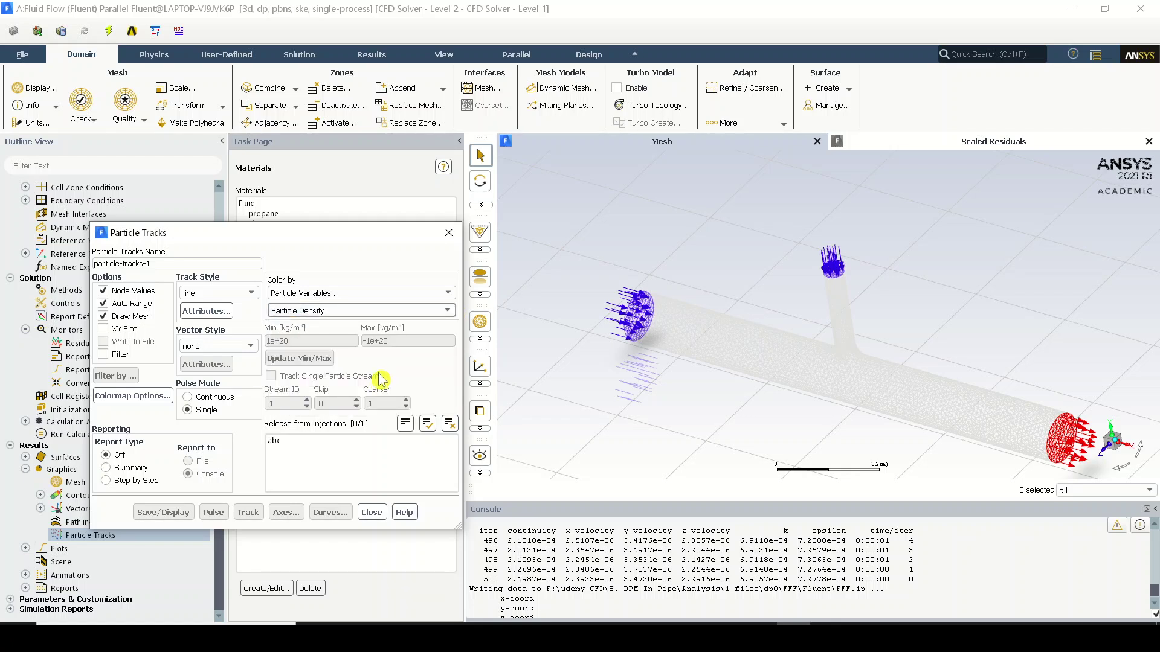
{"action": "left_click", "coordinate": [445, 311]}
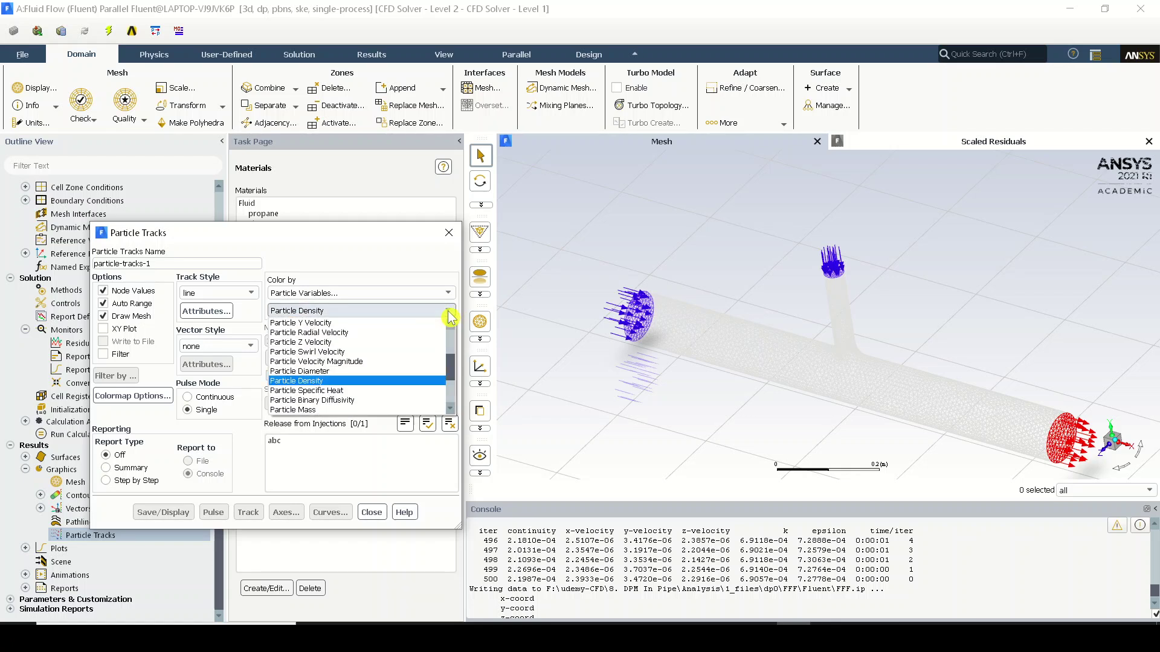
{"action": "left_click", "coordinate": [418, 371]}
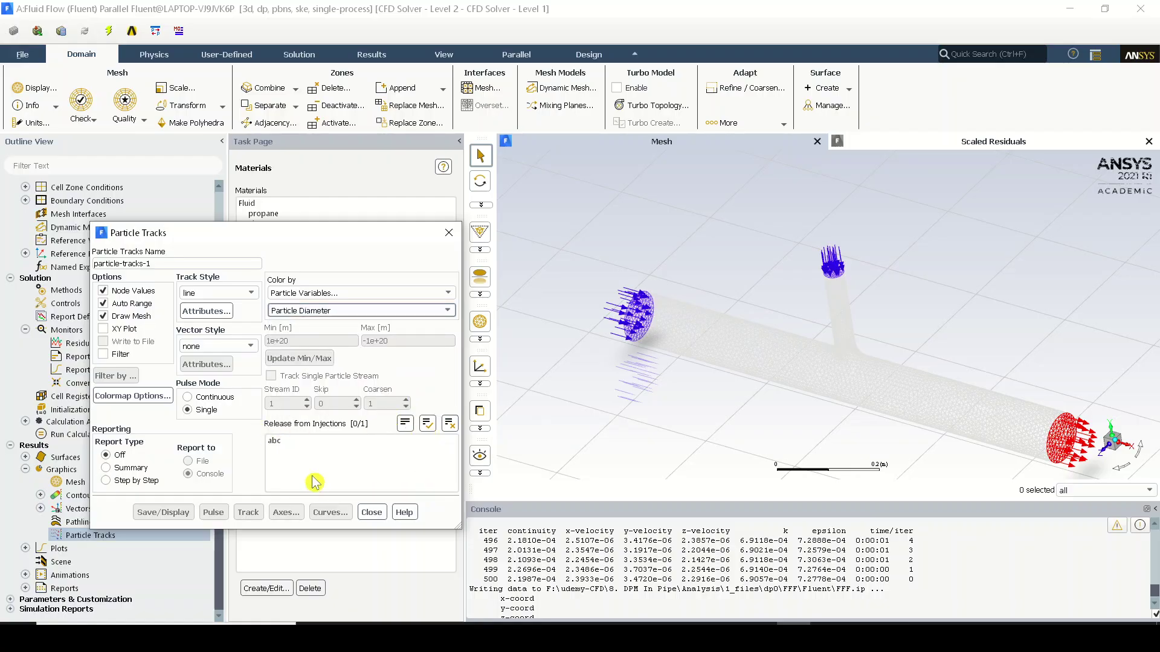
Step: Release the tracks from injection abc and compute them with Save/Display
{"action": "left_click", "coordinate": [275, 441]}
{"action": "left_click", "coordinate": [273, 440]}
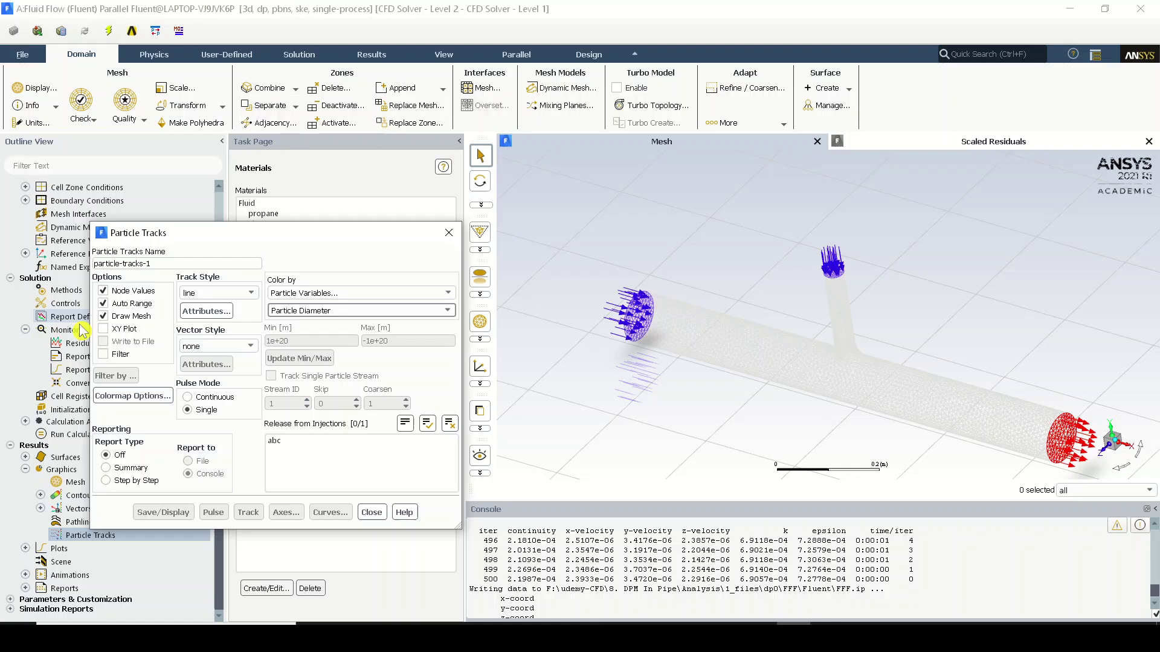
{"action": "left_click", "coordinate": [313, 442]}
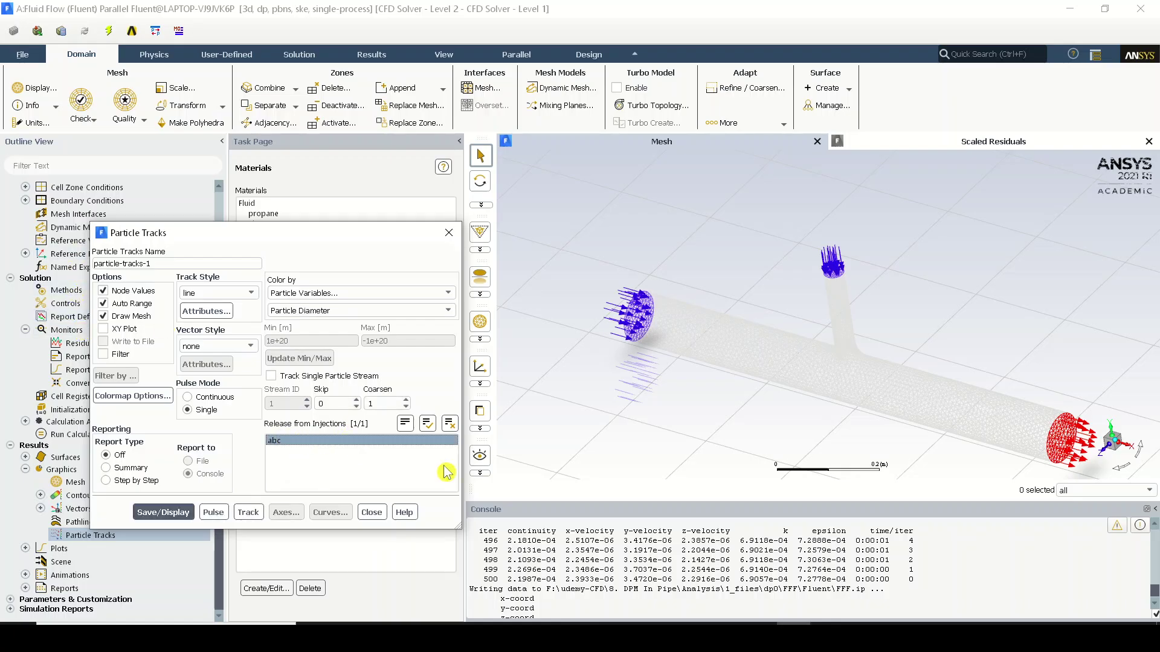
{"action": "left_click", "coordinate": [176, 521]}
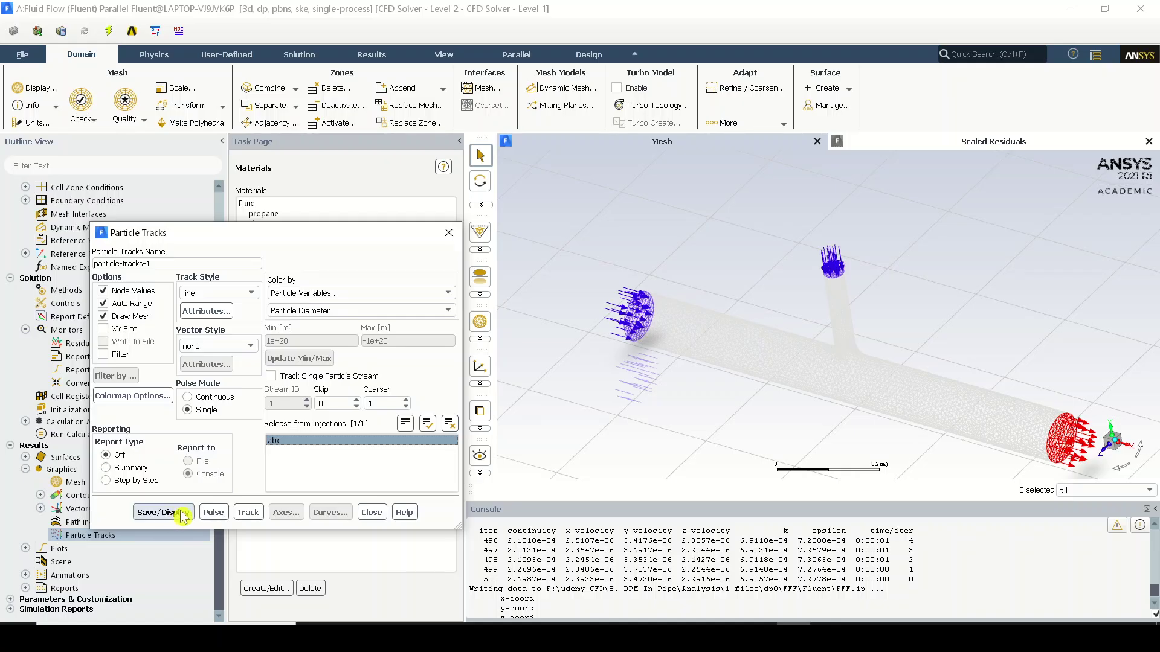
{"action": "left_click", "coordinate": [179, 524]}
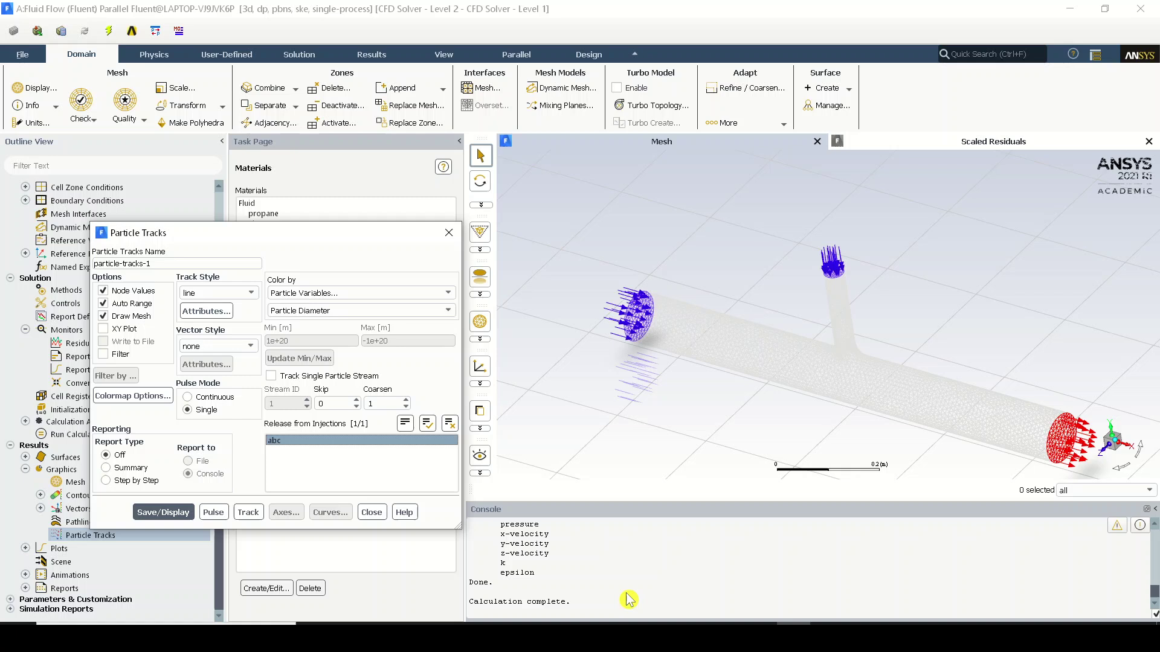
{"action": "mouse_move", "coordinate": [743, 629]}
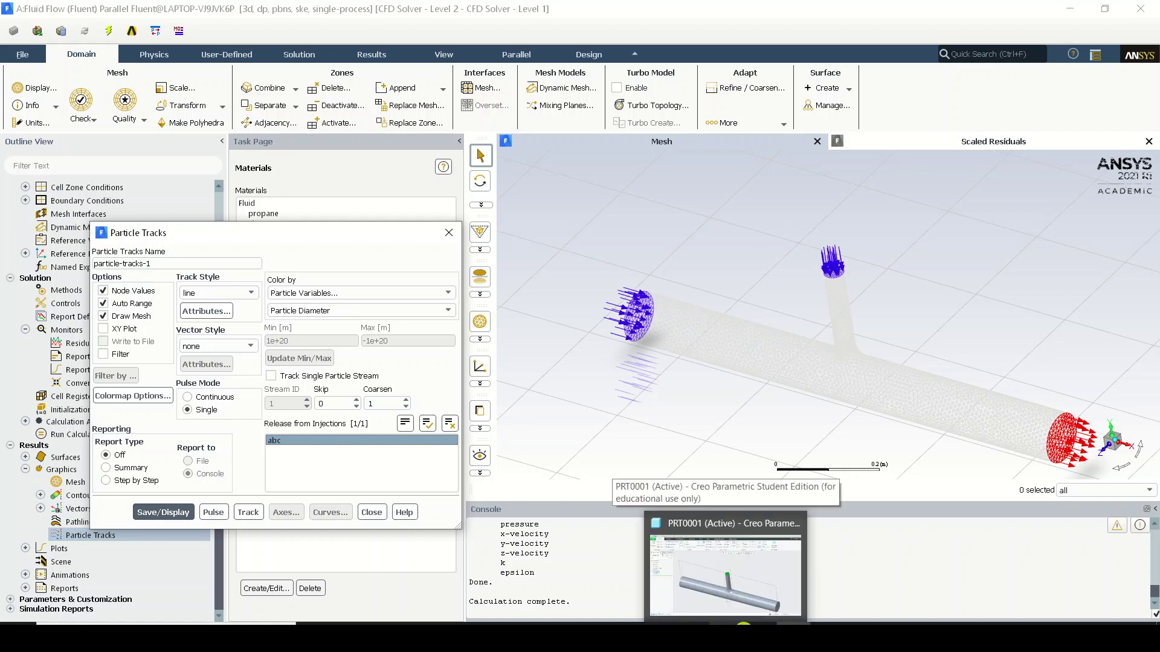
Step: Draw the diameter-coloured particle tracks, then rotate slightly and zoom out
{"action": "left_click", "coordinate": [162, 512]}
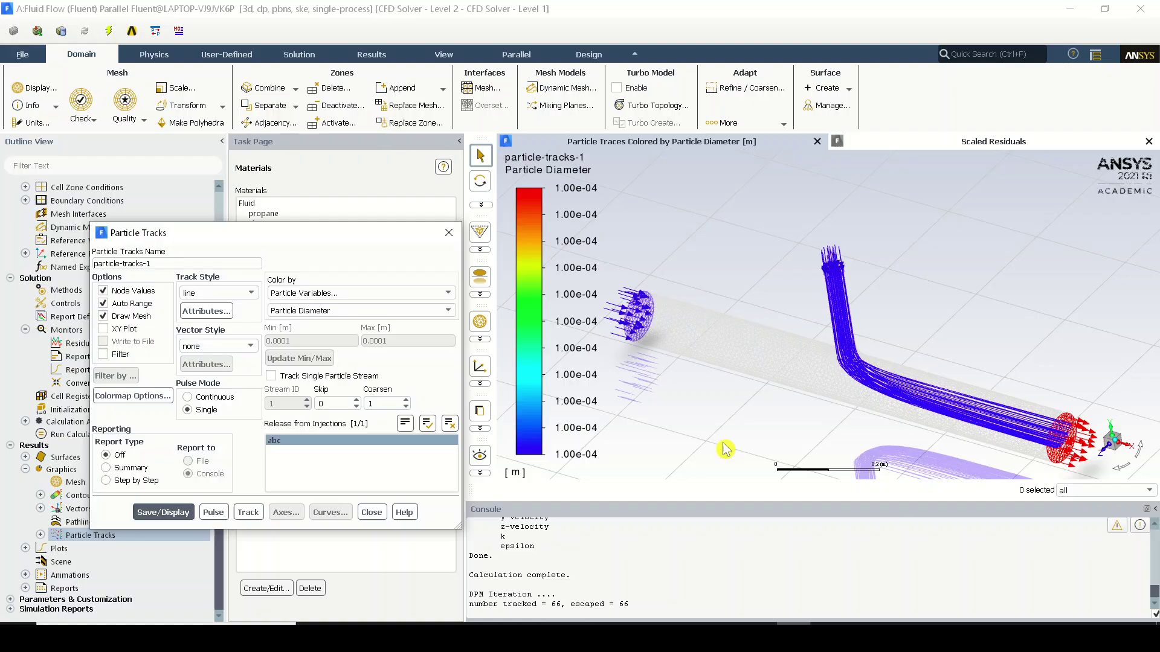
{"action": "left_click_drag", "start_coordinate": [923, 396], "coordinate": [929, 383]}
{"action": "scroll", "coordinate": [929, 383], "scroll_direction": "down", "scroll_amount": 5}
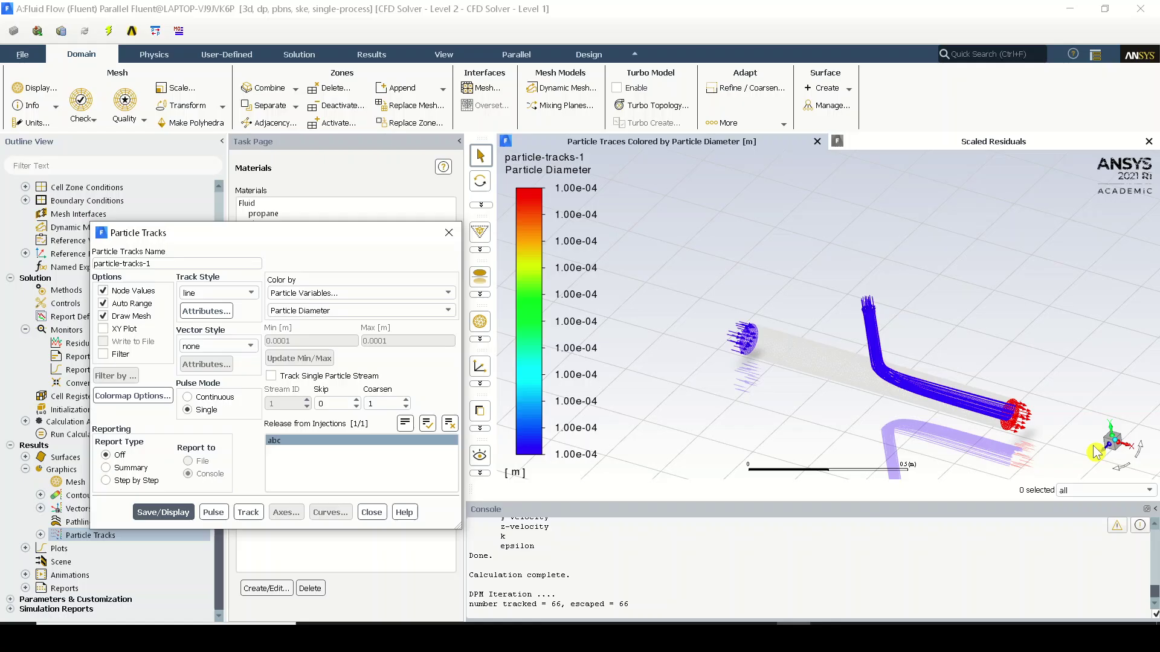
Step: Zoom in and orbit the view to inspect tracks descending the riser and turning at the bend
{"action": "scroll", "coordinate": [1095, 452], "scroll_direction": "up", "scroll_amount": 5}
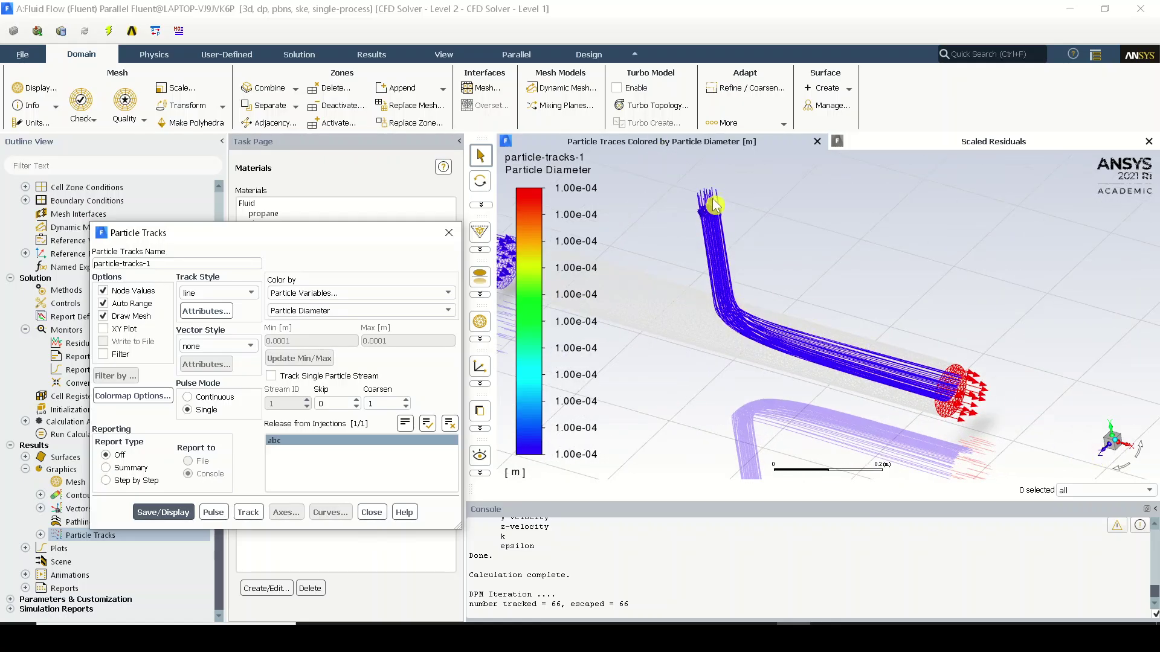
{"action": "left_click_drag", "start_coordinate": [837, 337], "coordinate": [864, 298]}
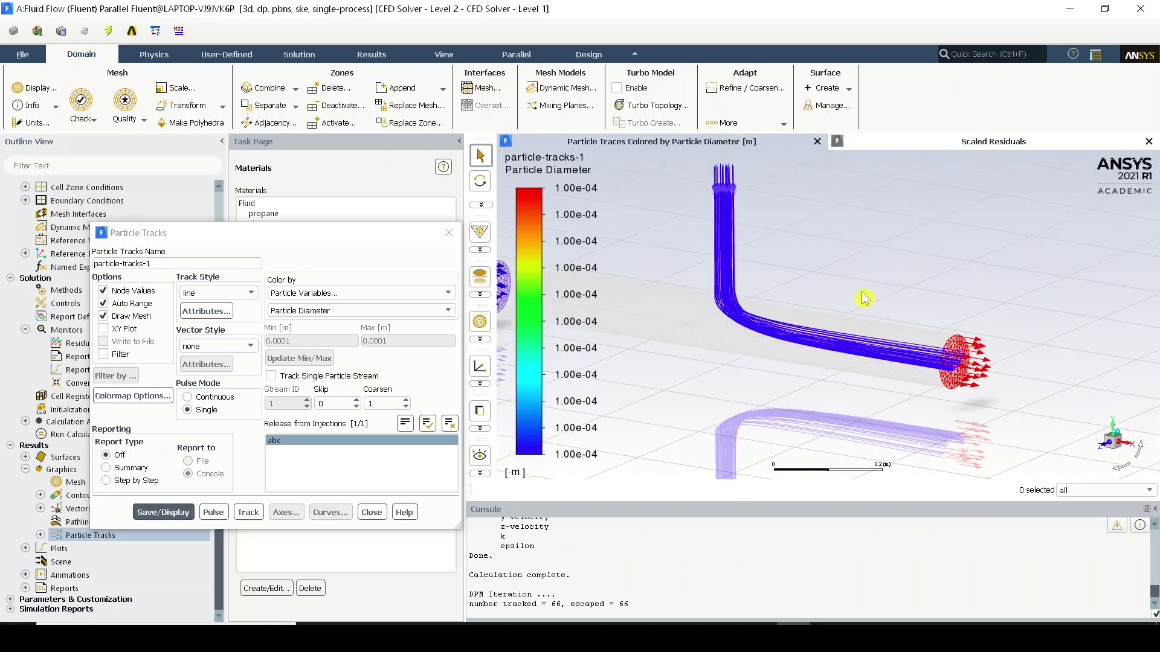
{"action": "scroll", "coordinate": [731, 206], "scroll_direction": "up", "scroll_amount": 5}
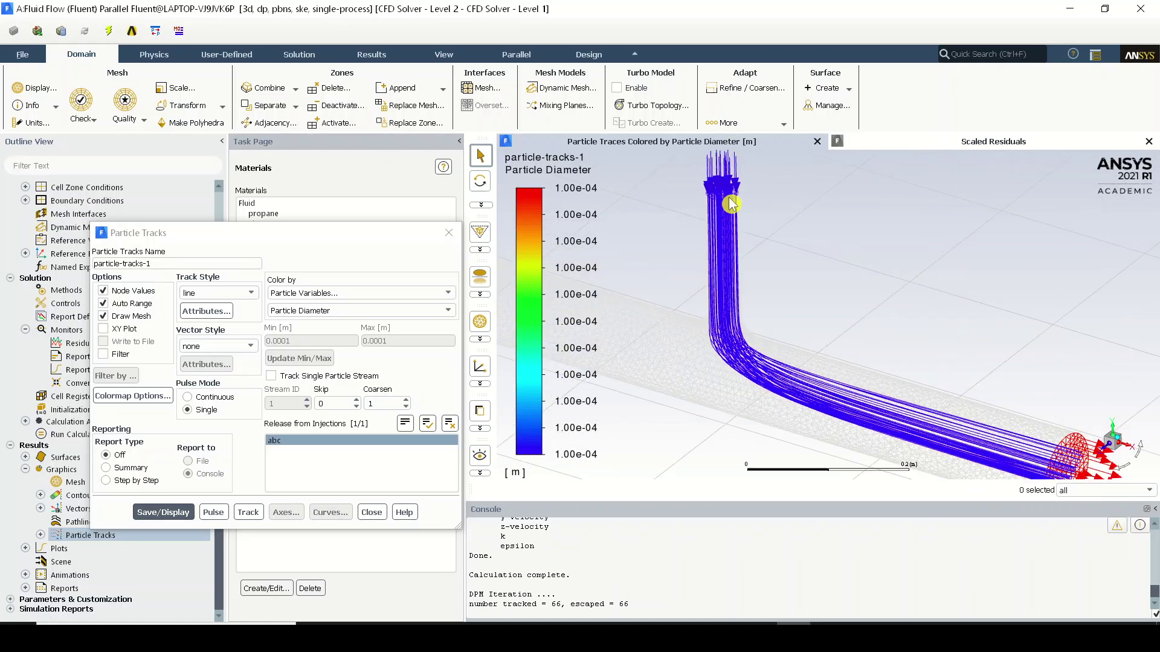
{"action": "left_click_drag", "start_coordinate": [734, 386], "coordinate": [769, 355]}
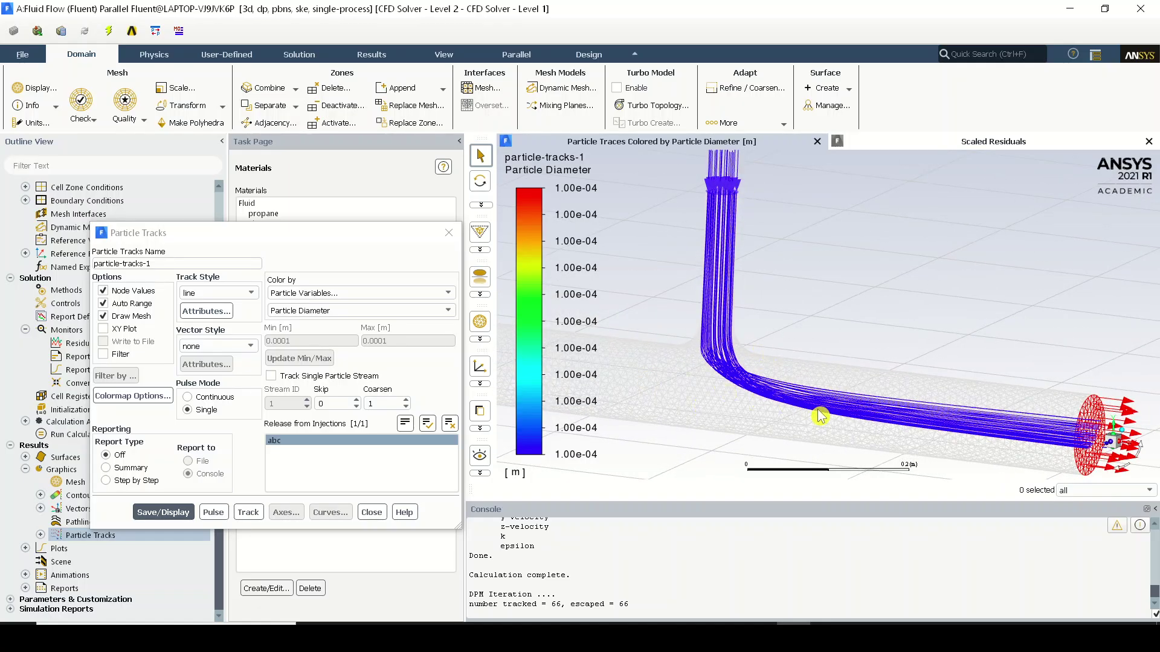
{"action": "left_click_drag", "start_coordinate": [726, 394], "coordinate": [700, 396]}
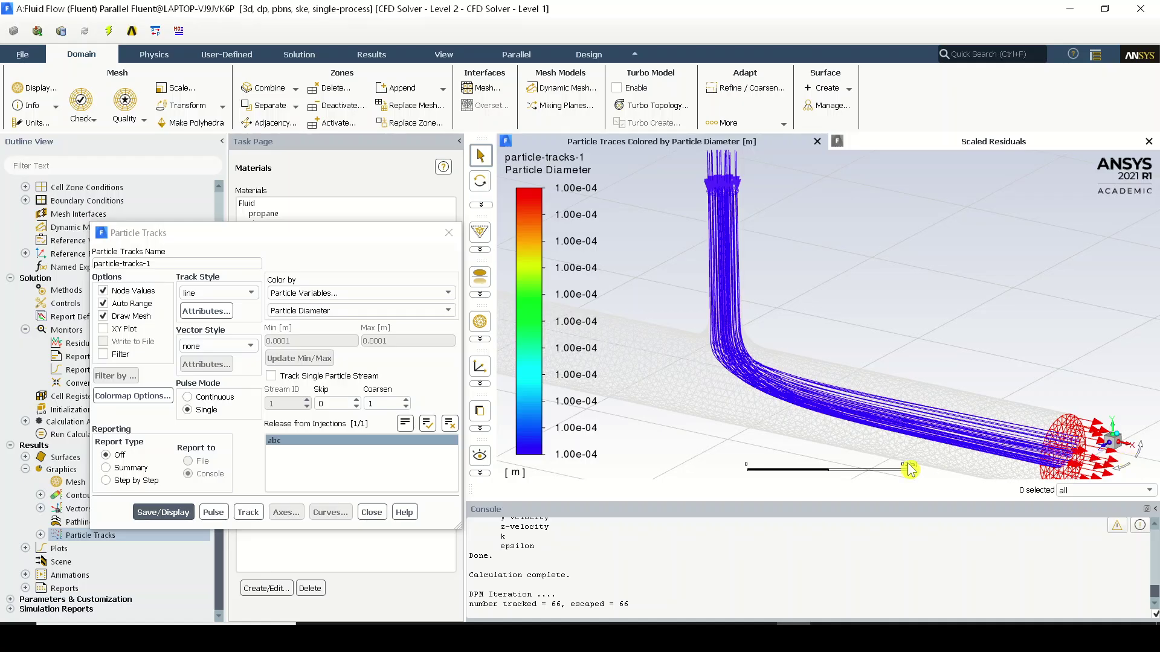
{"action": "left_click_drag", "start_coordinate": [911, 471], "coordinate": [842, 455]}
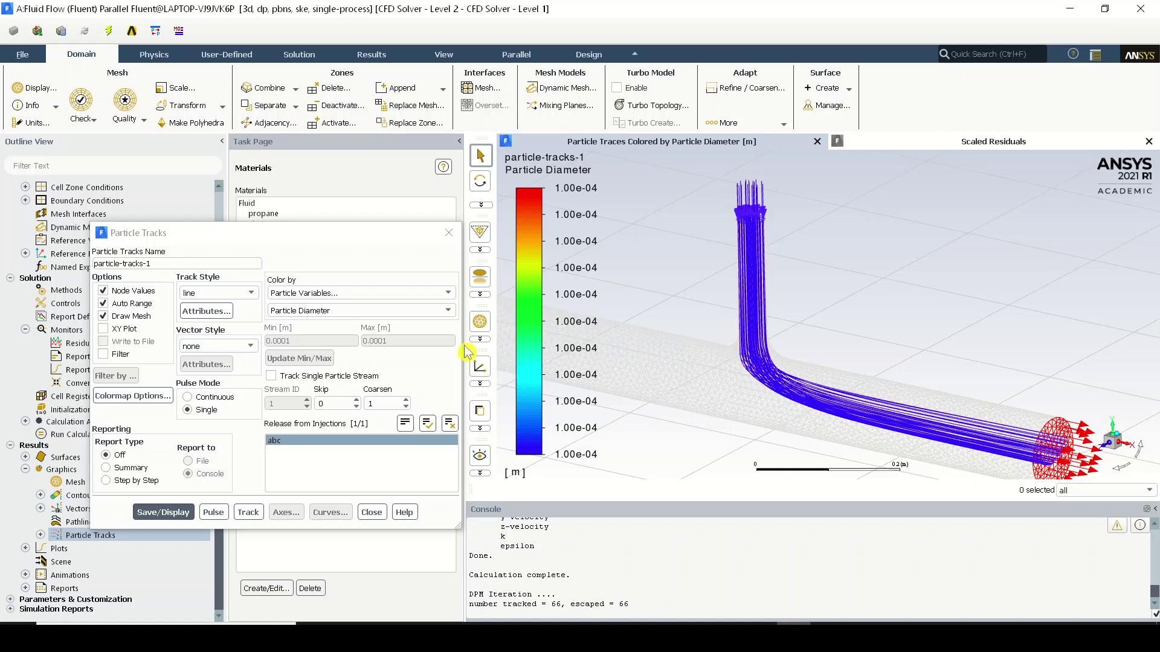
{"action": "left_click_drag", "start_coordinate": [888, 316], "coordinate": [899, 311]}
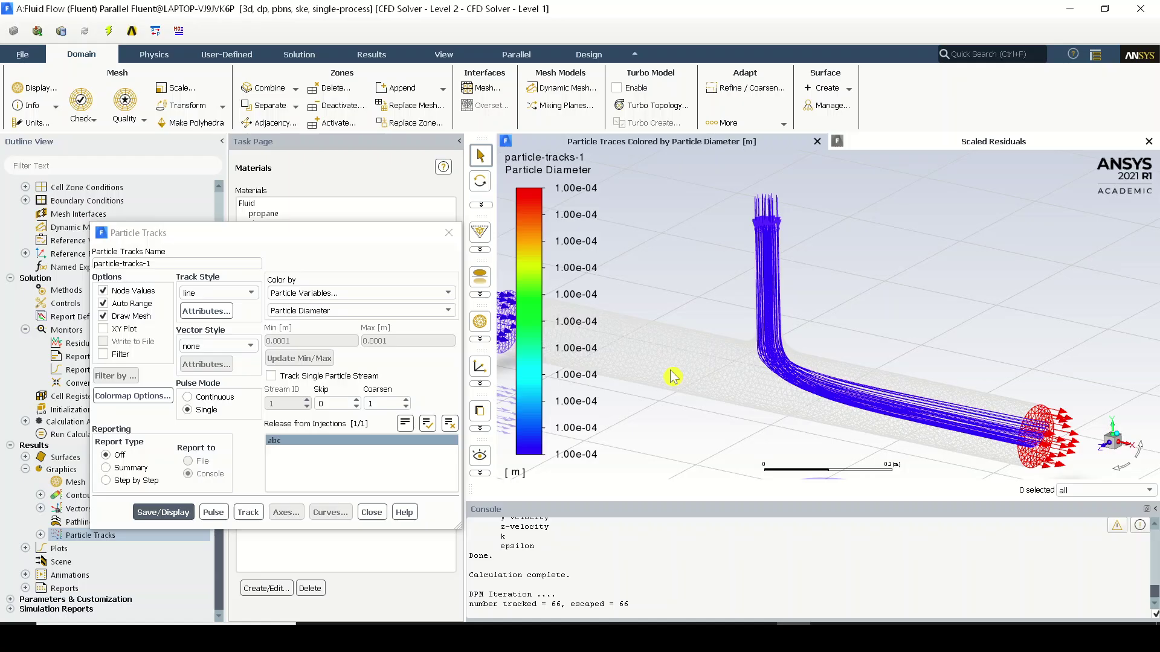
Step: Rotate, zoom out and orbit toward the outlet end to see tracks exiting the pipe
{"action": "left_click_drag", "start_coordinate": [736, 293], "coordinate": [717, 316]}
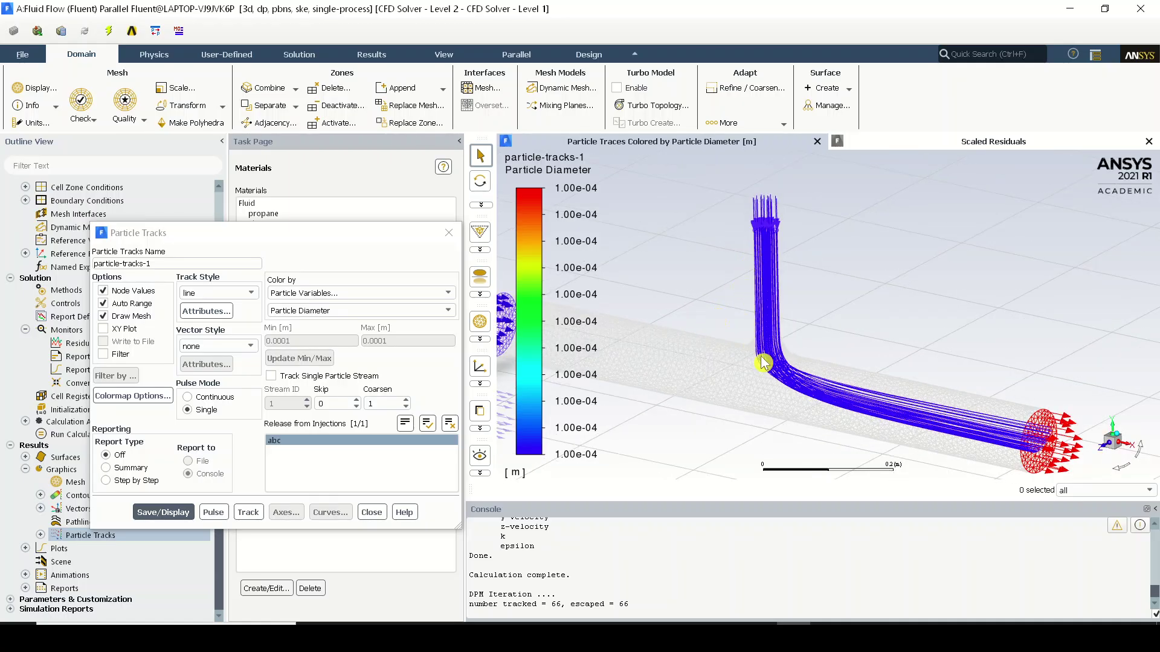
{"action": "scroll", "coordinate": [819, 376], "scroll_direction": "down", "scroll_amount": 2}
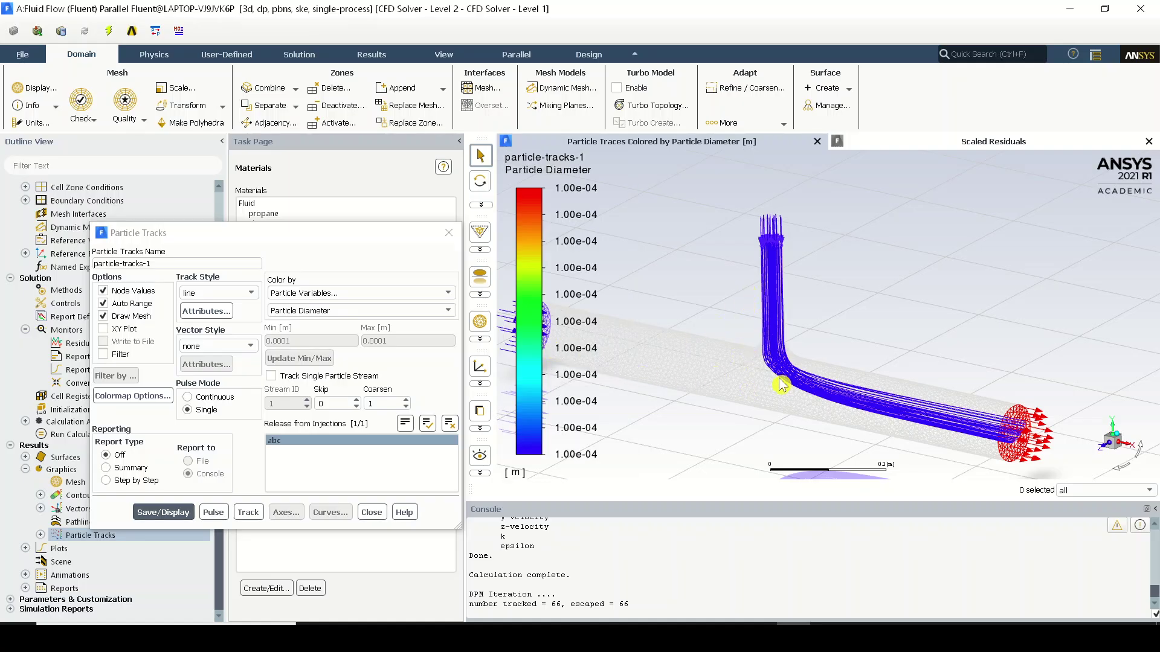
{"action": "left_click_drag", "start_coordinate": [786, 384], "coordinate": [904, 353]}
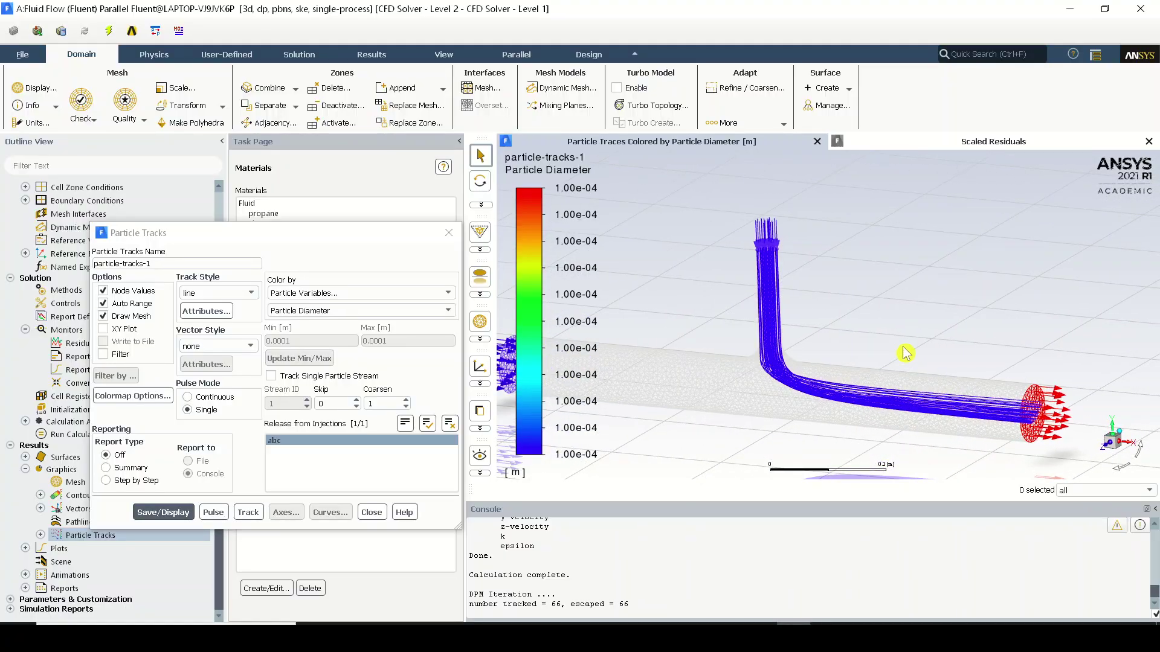